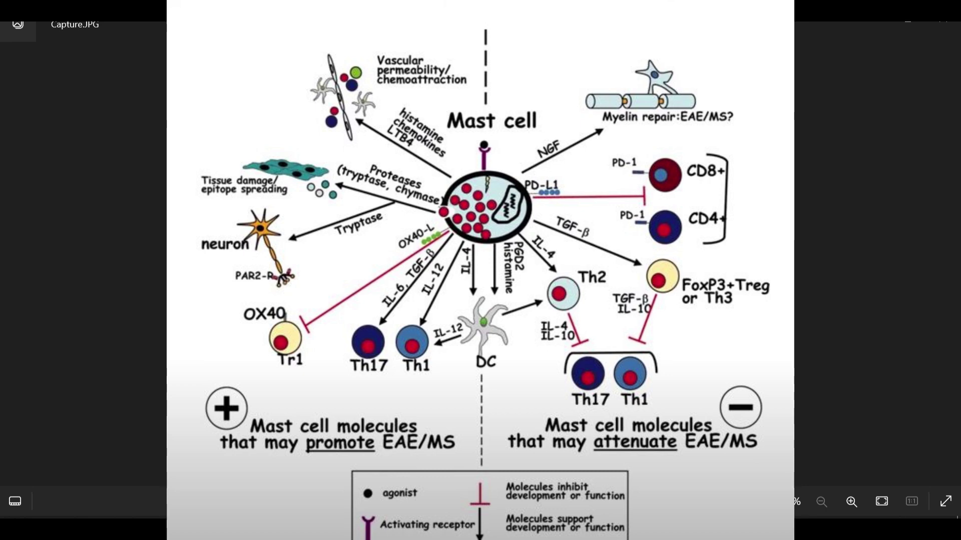
scroll(481, 270, "down", 3)
Advance from Capture.JPG to the BioRender logo image in Photos
key("Right")
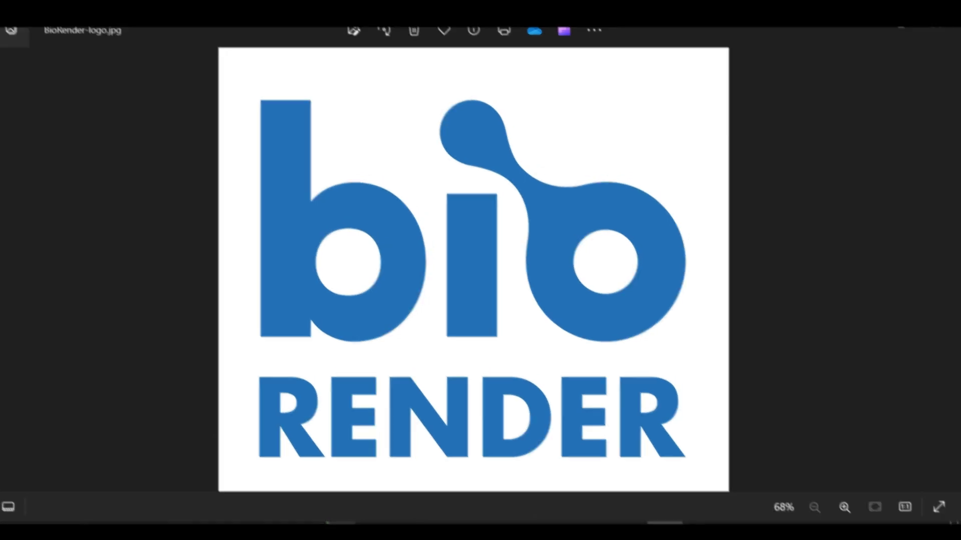
Advance past the BioRender logo to the icon library categories image
key("Right")
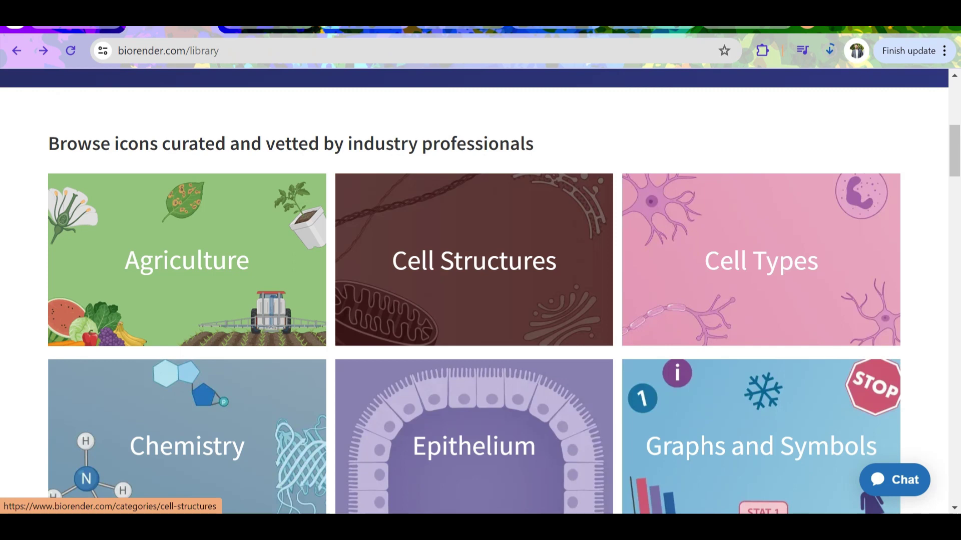
scroll(480, 301, "up", 5)
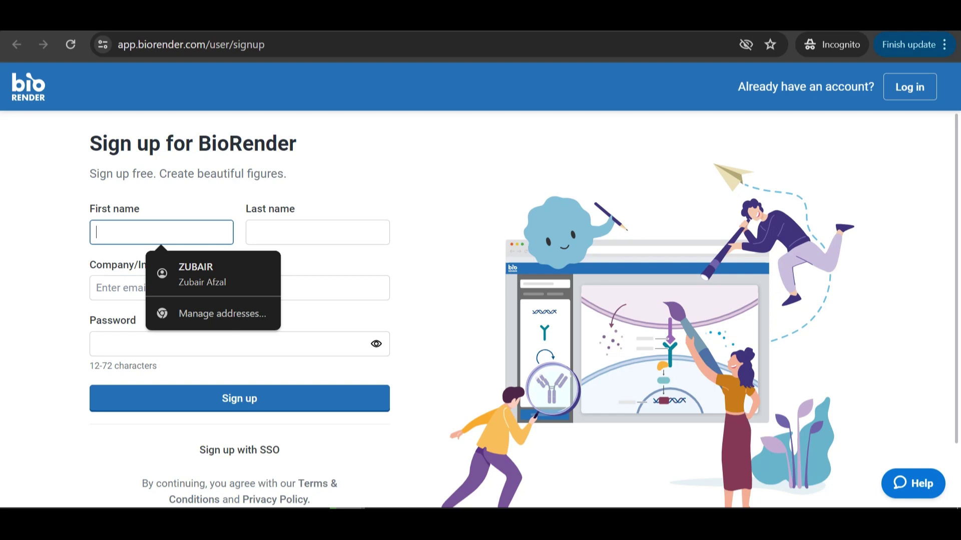
Enter first and last names, pick the saved email from autofill, and move to Password
key("BackSpace")
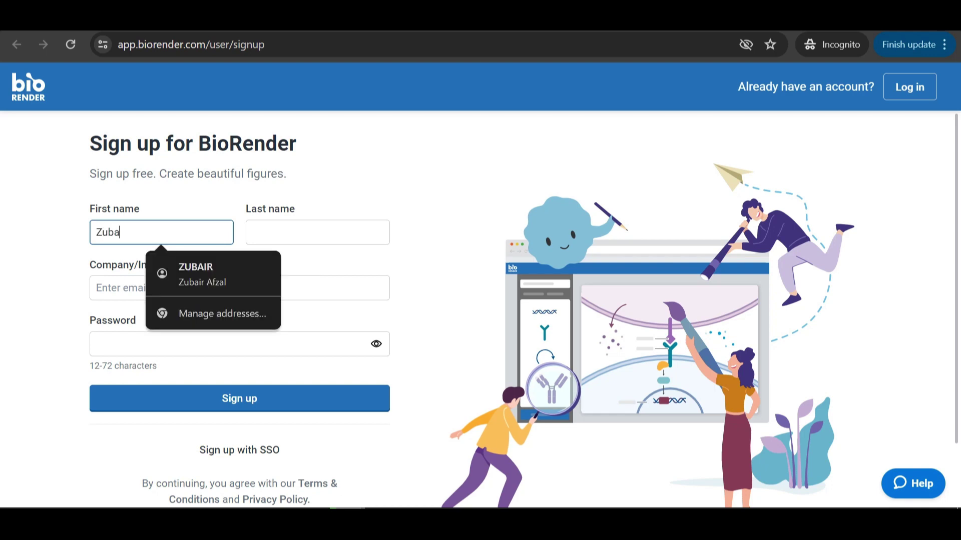
key("Tab")
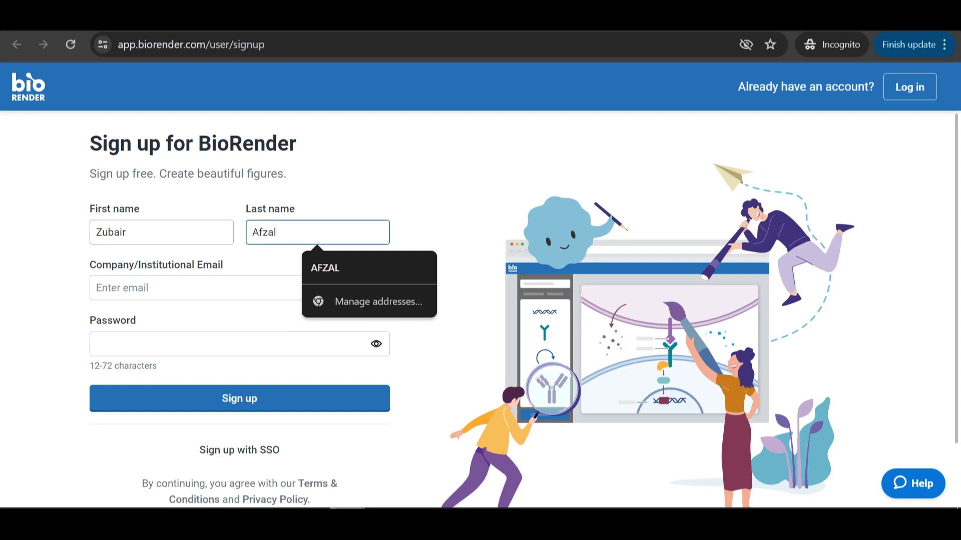
key("Tab")
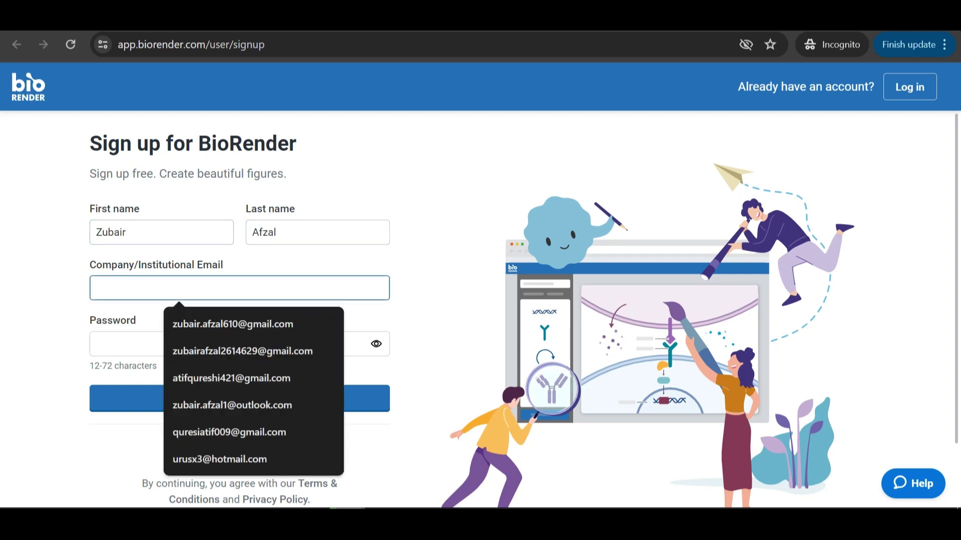
key("Escape")
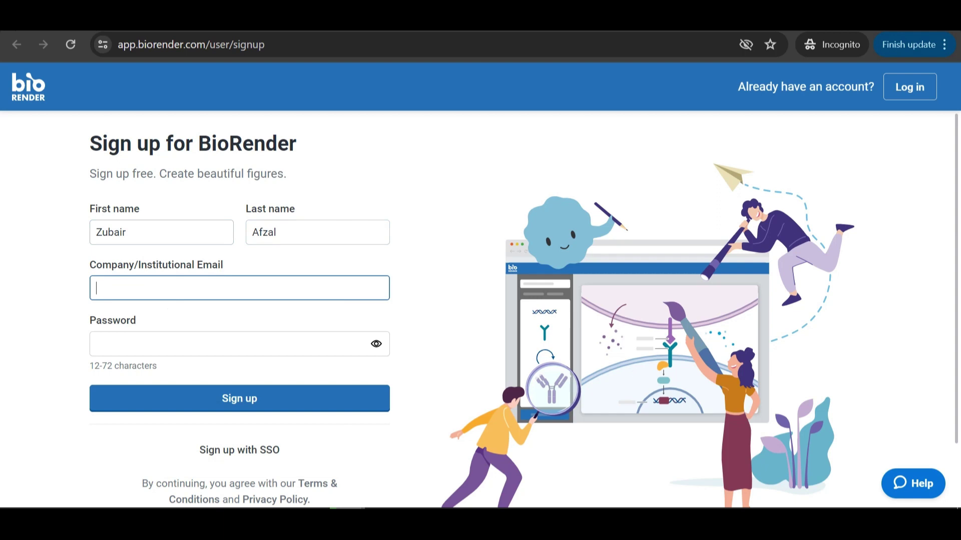
type("zubair")
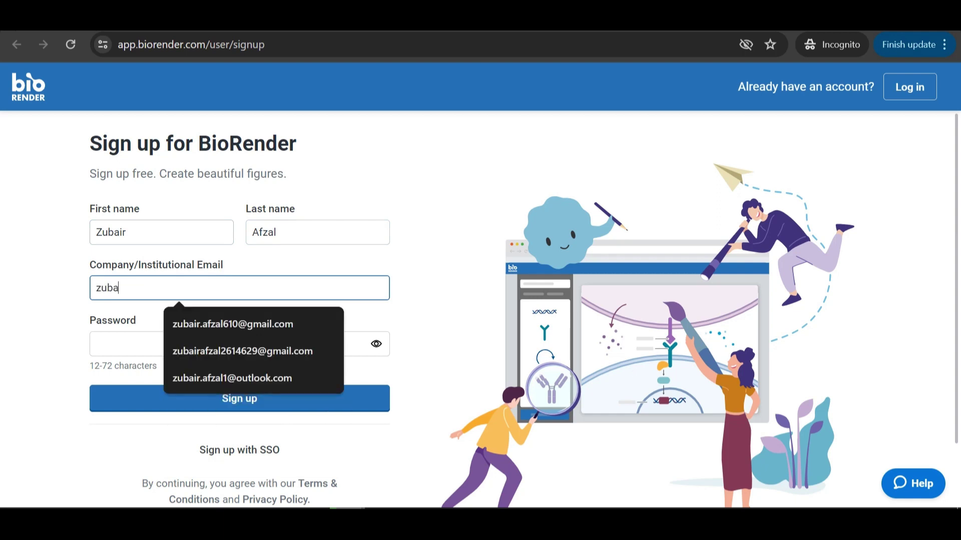
key("Down")
key("Down")
key("Down")
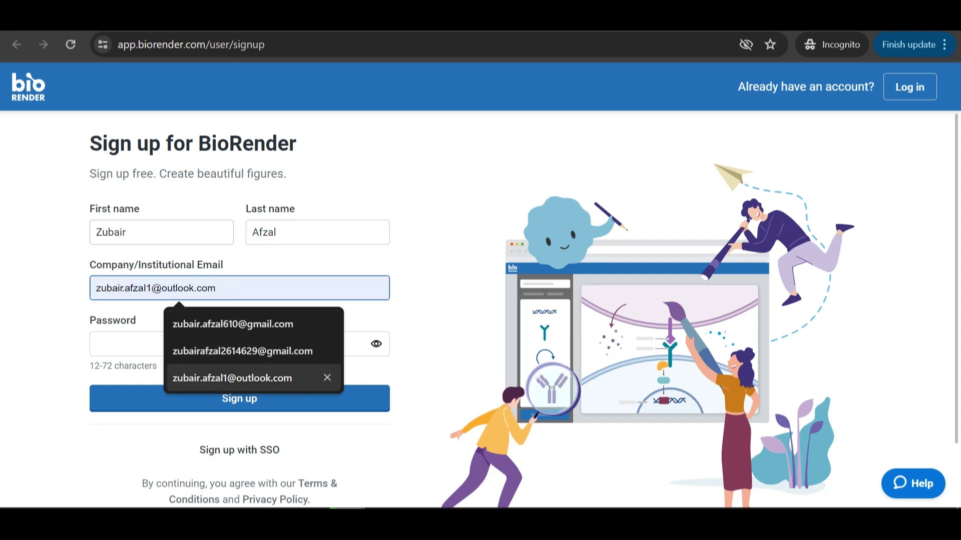
key("Return")
key("Tab")
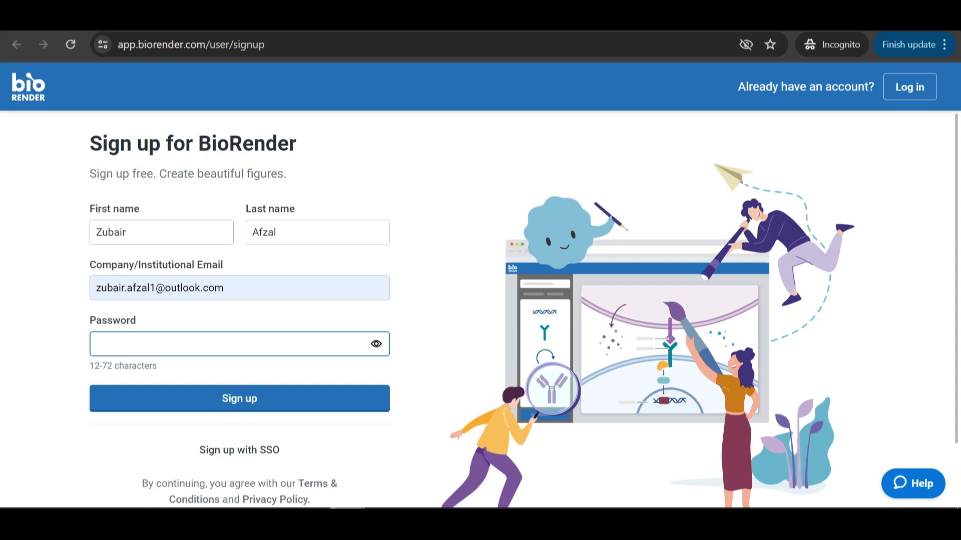
type("************")
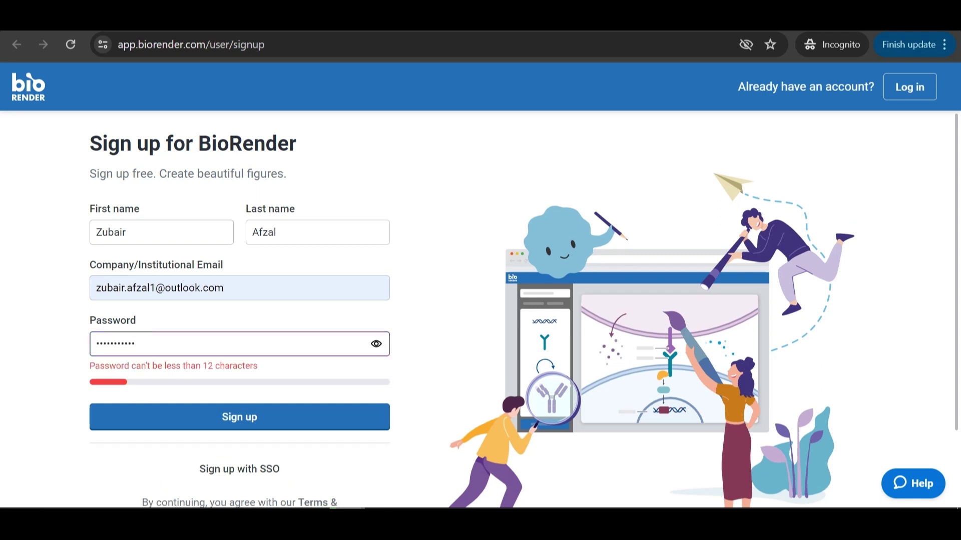
type("*")
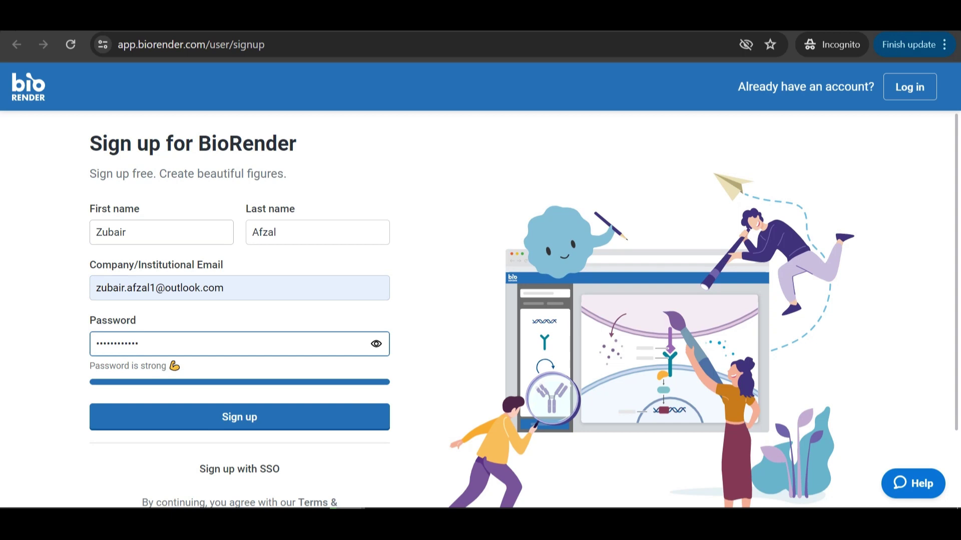
Submit the sign-up form and choose Academic organization with Undergraduate Student role
left_click(239, 417)
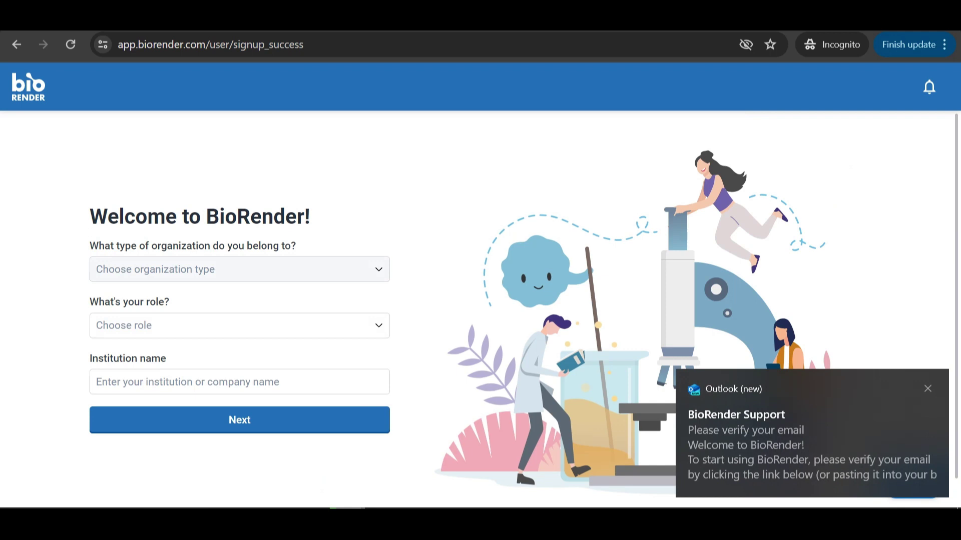
left_click(240, 270)
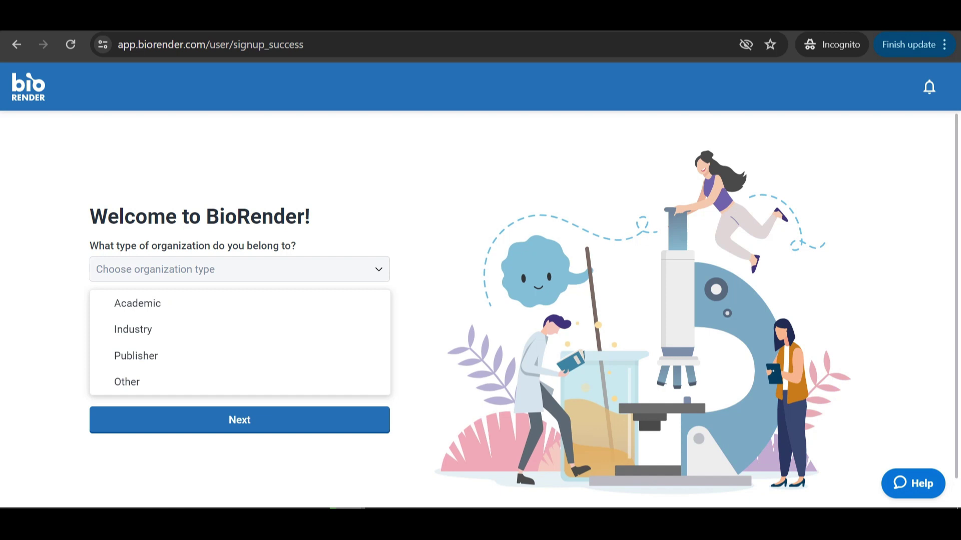
key("Down")
key("Return")
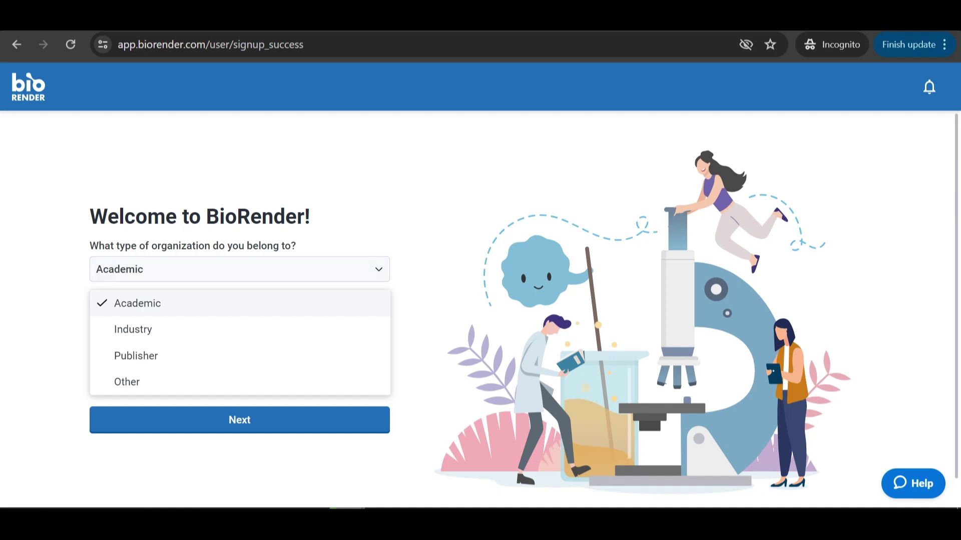
key("Tab")
key("Down")
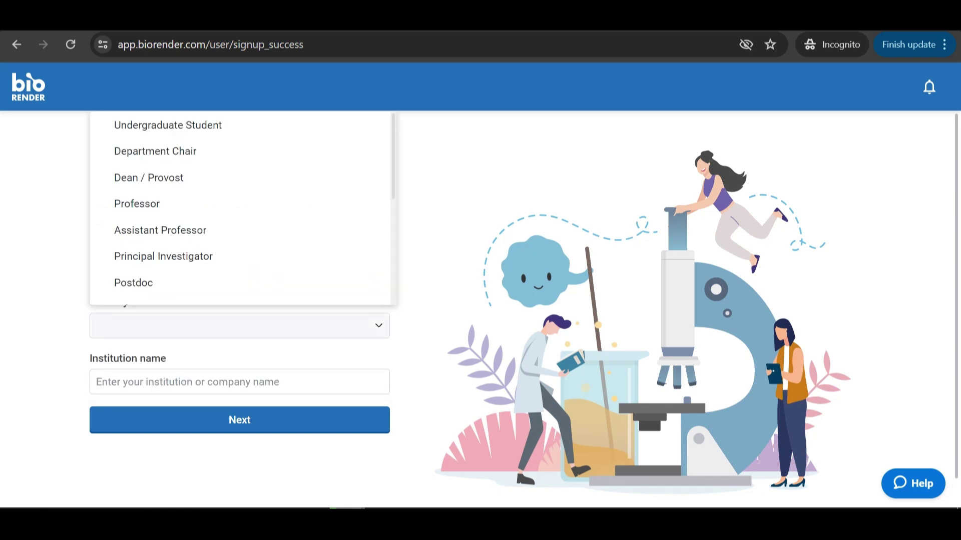
key("Up")
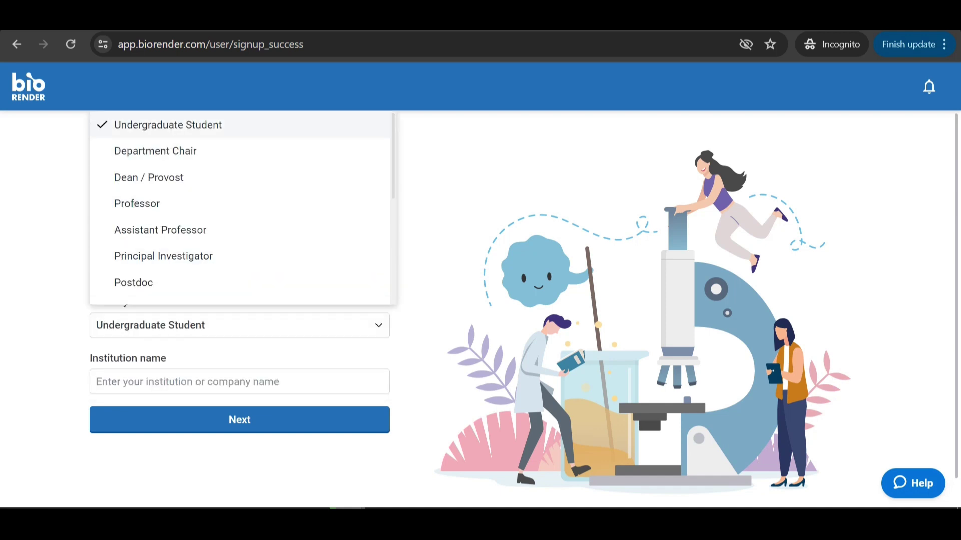
key("Return")
Enter NARC as institution and Agriculture as department, then submit the profile
key("Tab")
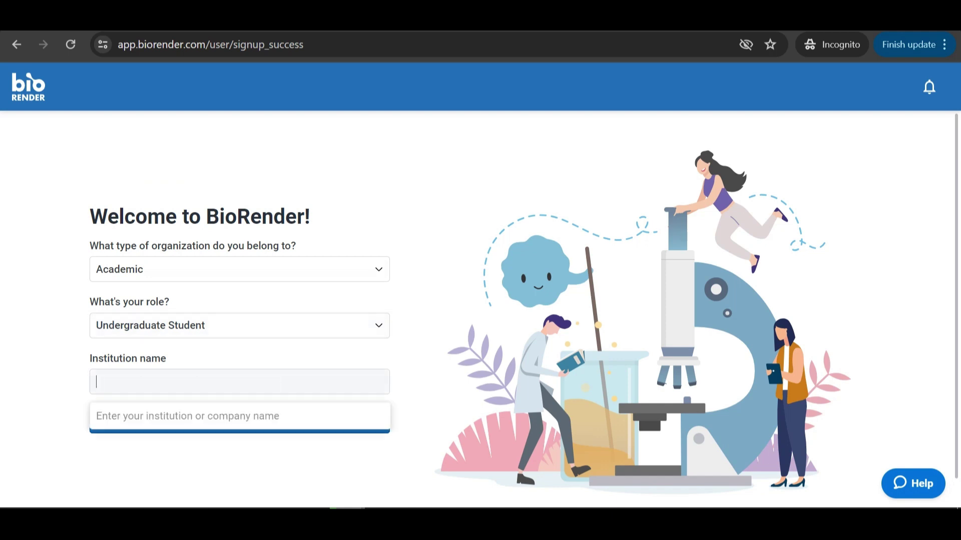
key("Return")
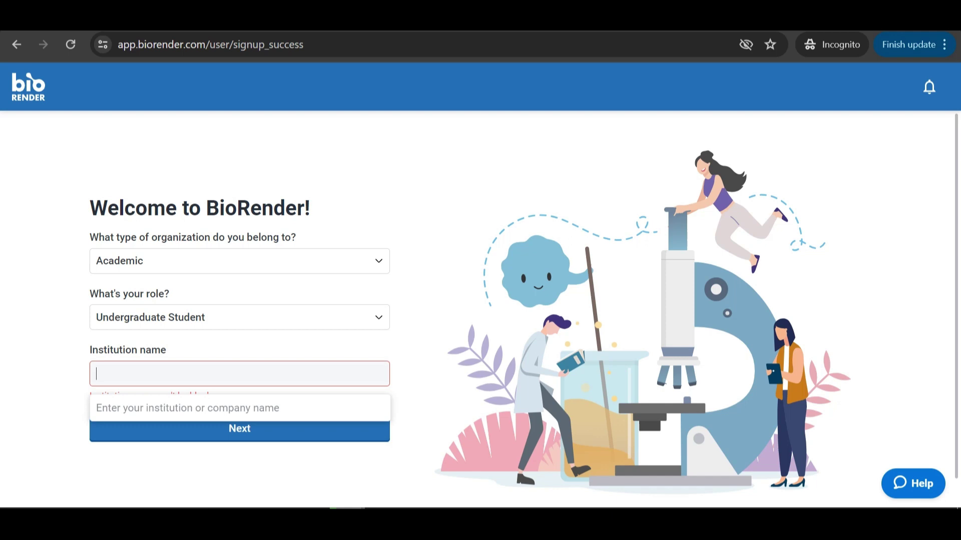
type("NA")
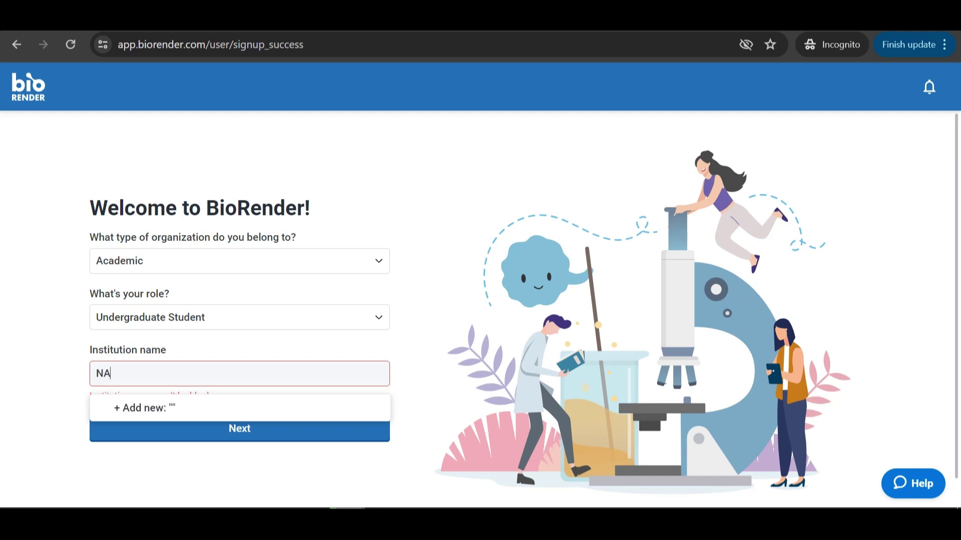
type("RC")
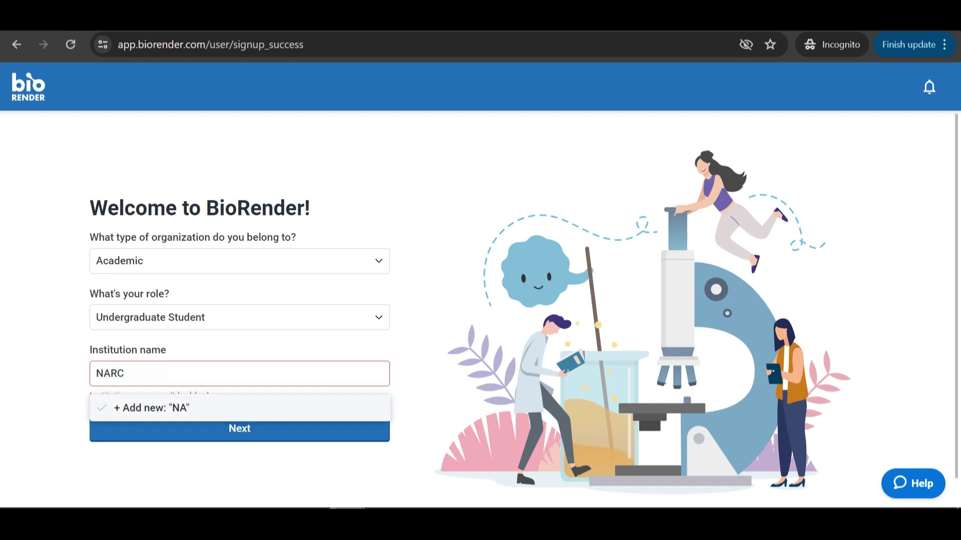
key("Return")
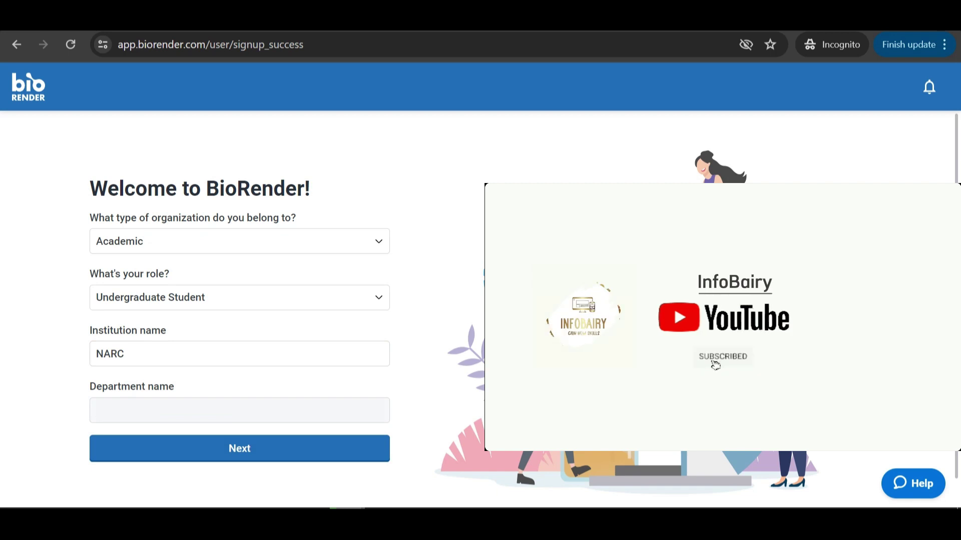
type("Agricu")
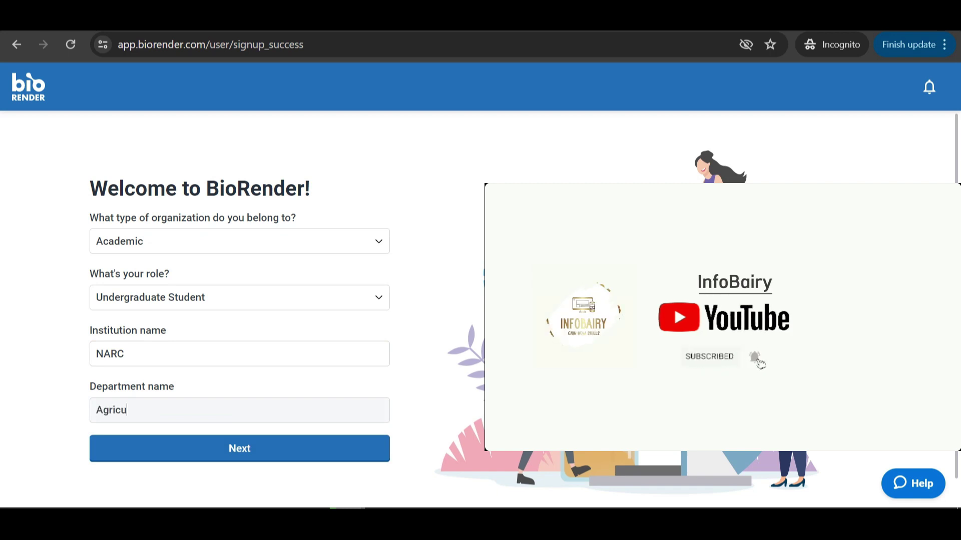
type("lture")
key("Return")
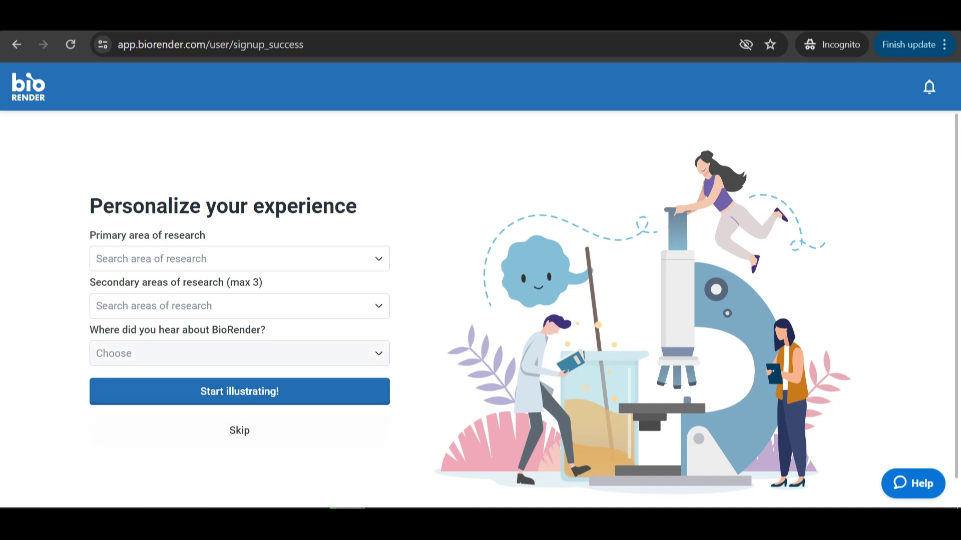
Choose Agriculture as research area and Friend or Colleague as referral source
left_click(238, 258)
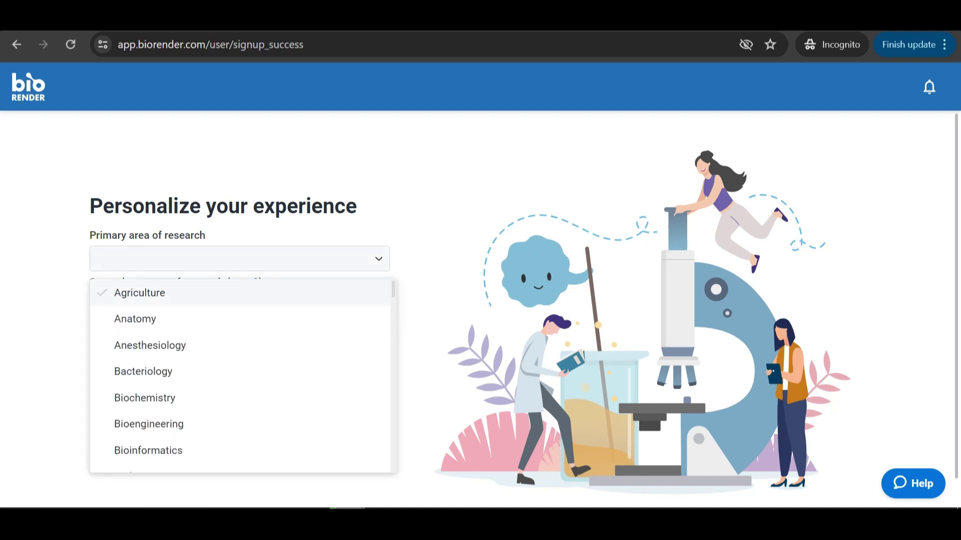
left_click(140, 293)
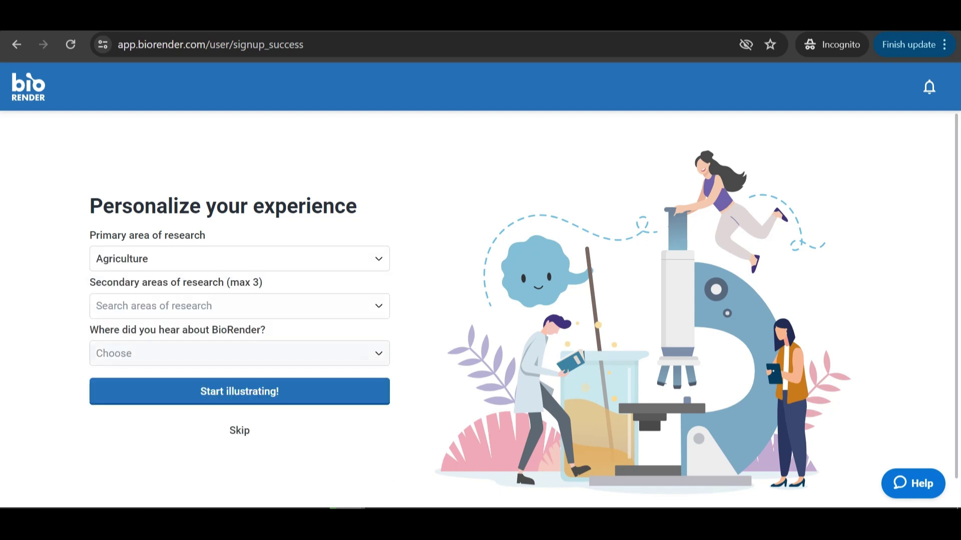
left_click(239, 352)
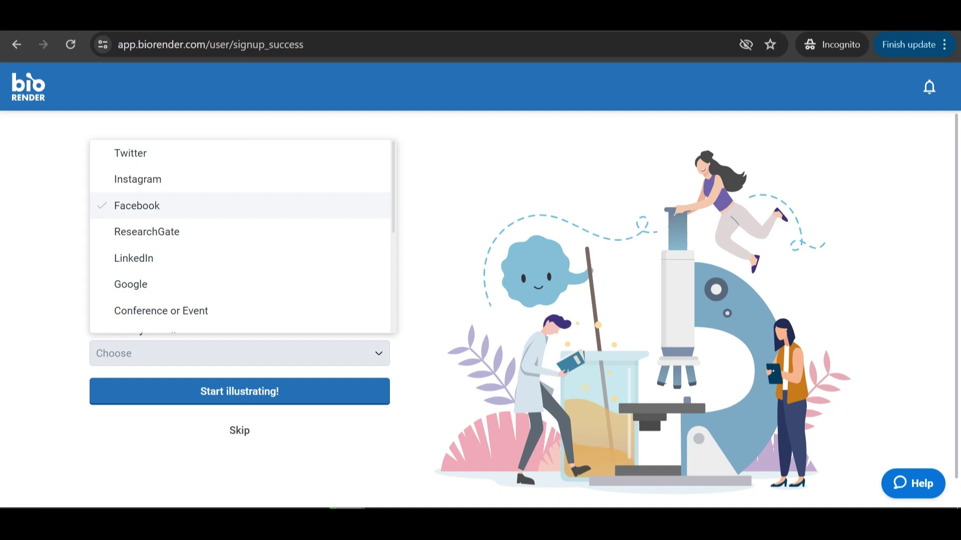
key("Down")
key("Down")
key("Down")
key("Up")
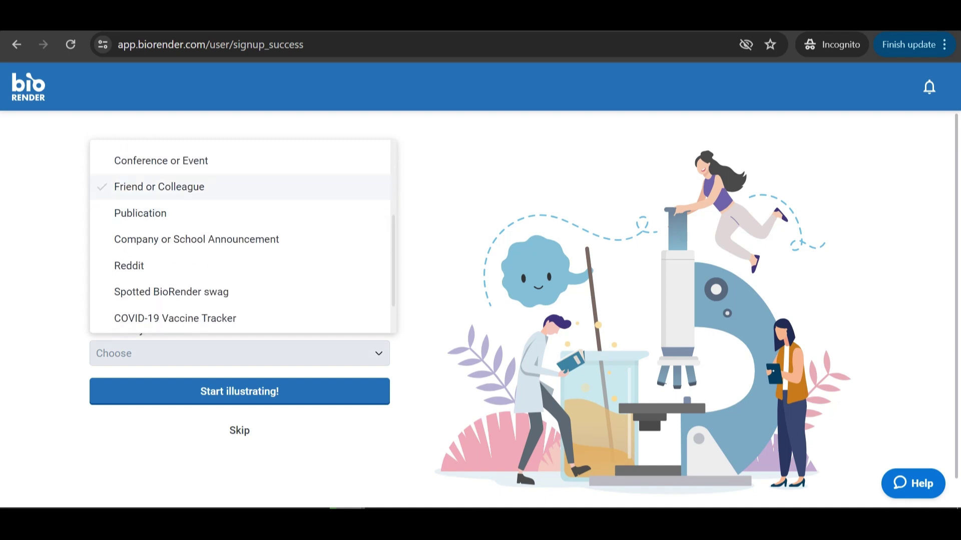
key("Return")
key("Return")
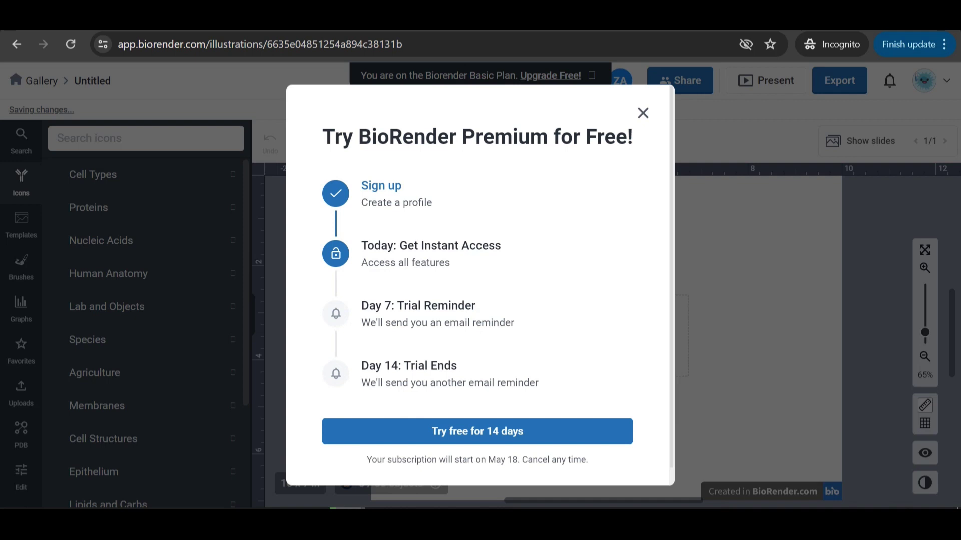
Close the Try BioRender Premium for Free dialog
left_click(643, 112)
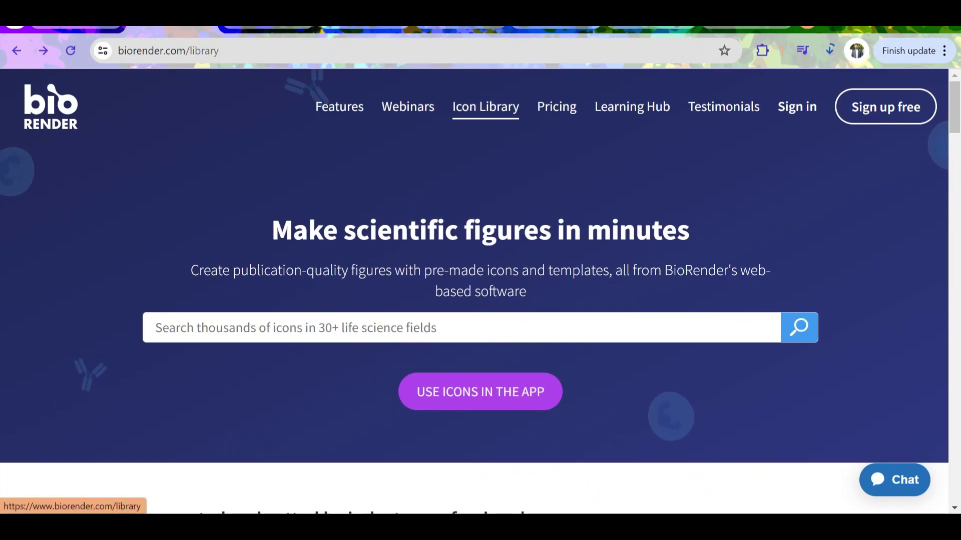
scroll(480, 300, "down", 1)
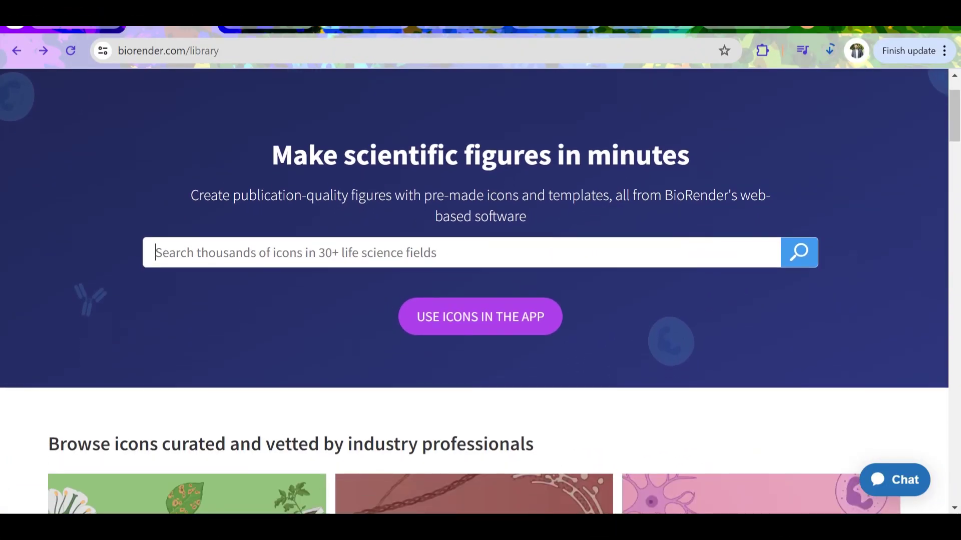
scroll(473, 300, "down", 4)
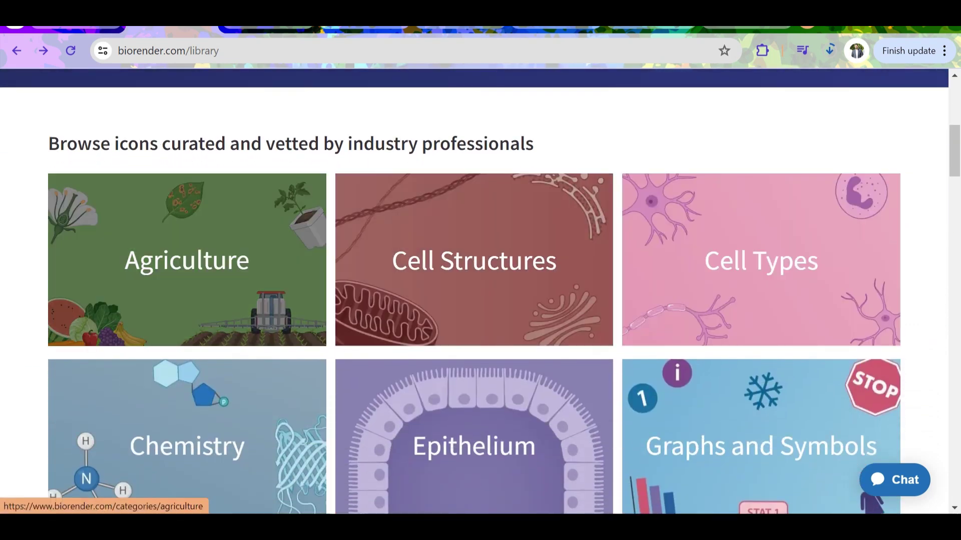
scroll(474, 301, "down", 4)
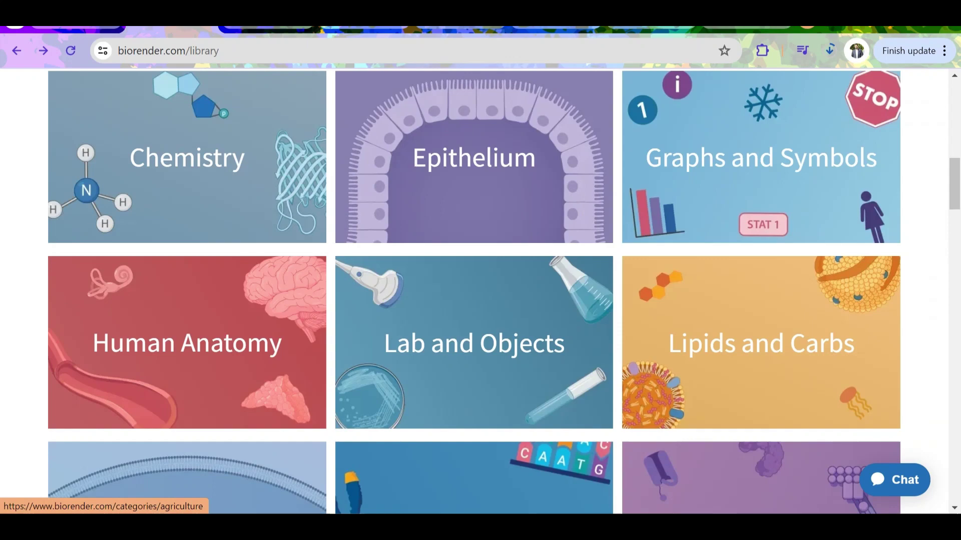
scroll(473, 330, "down", 3)
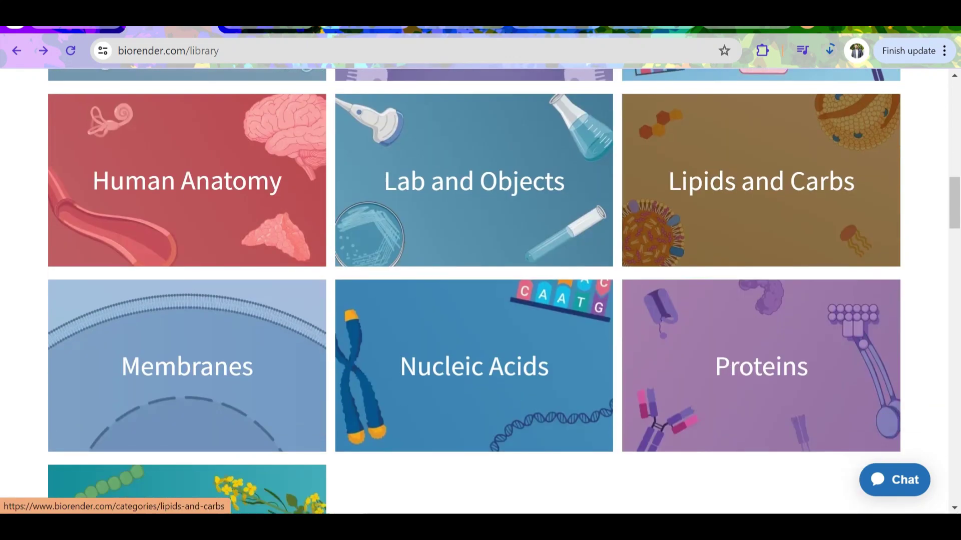
scroll(474, 331, "down", 2)
scroll(473, 331, "up", 2)
scroll(473, 330, "up", 3)
scroll(474, 301, "up", 2)
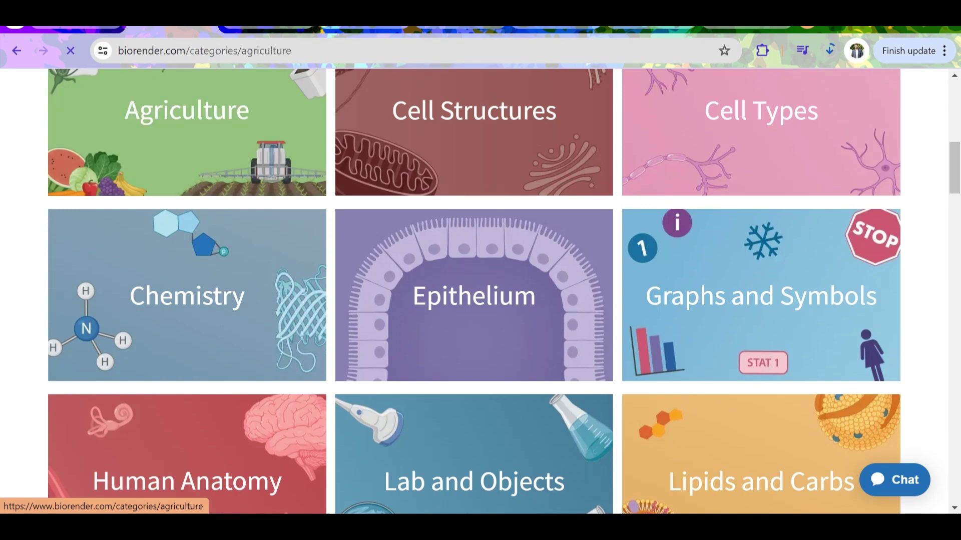
scroll(473, 300, "down", 2)
scroll(582, 337, "down", 3)
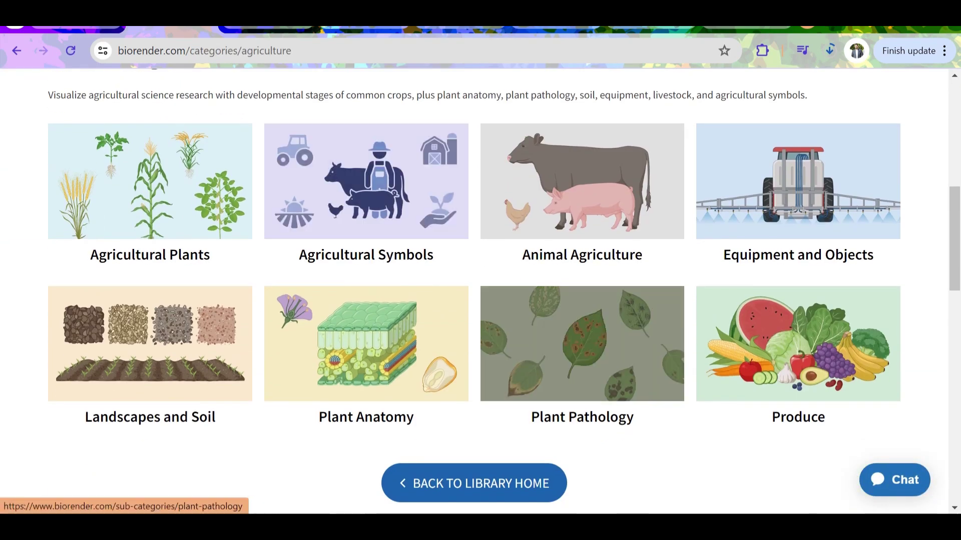
scroll(582, 337, "up", 2)
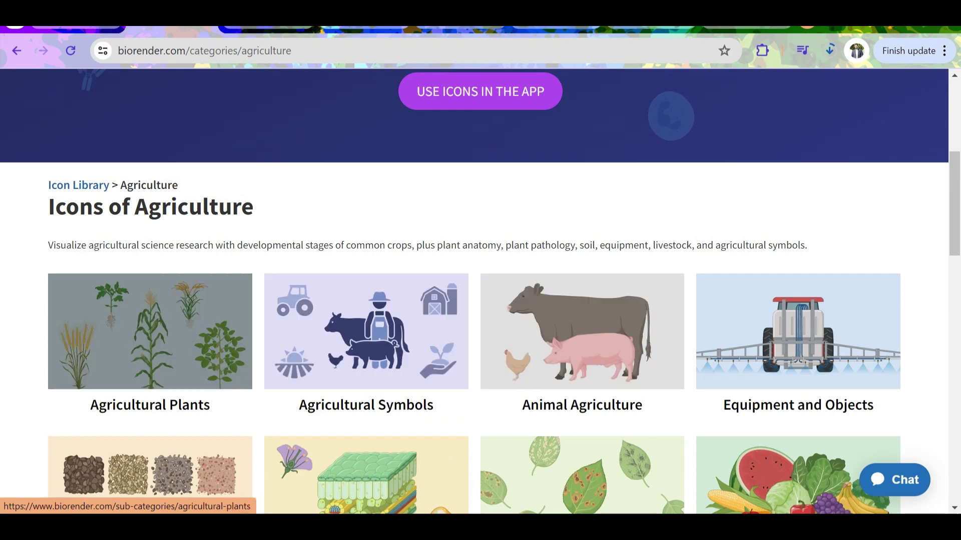
scroll(366, 330, "down", 1)
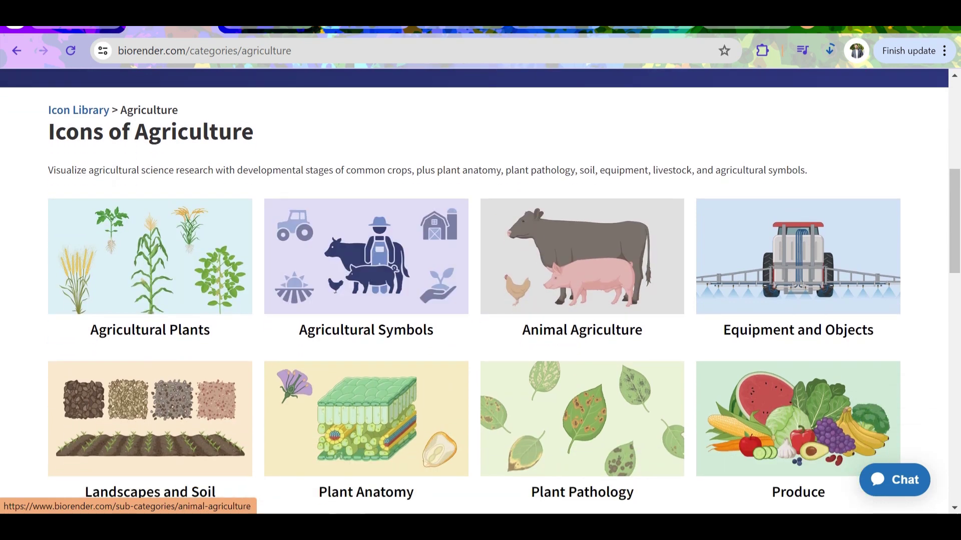
scroll(367, 330, "down", 1)
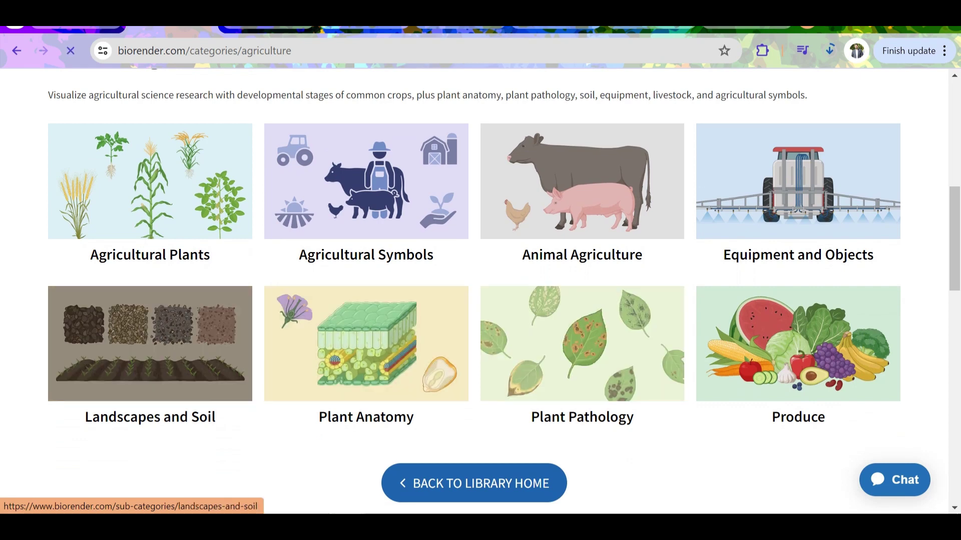
Open the Landscapes and Soil subcategory under Agriculture
left_click(150, 344)
scroll(481, 301, "down", 3)
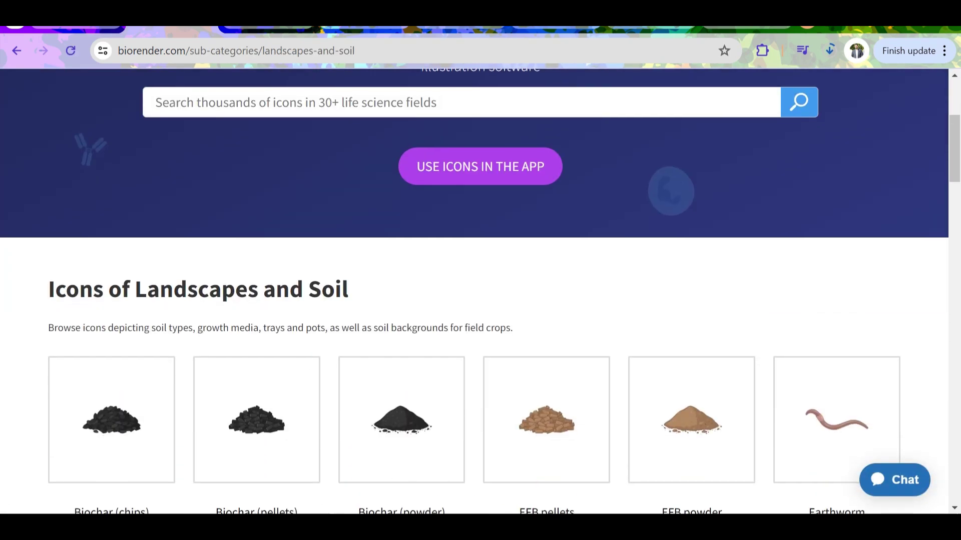
scroll(114, 375, "down", 1)
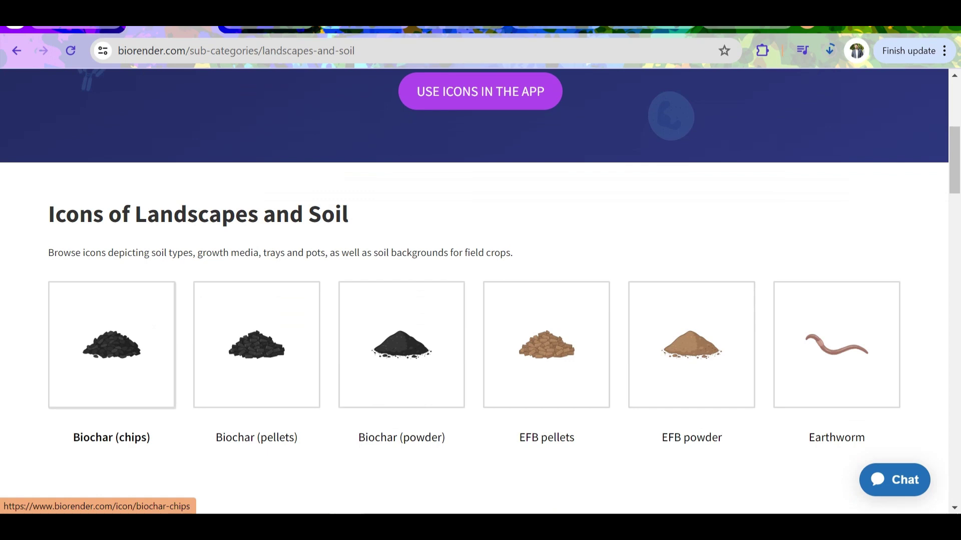
scroll(401, 345, "down", 2)
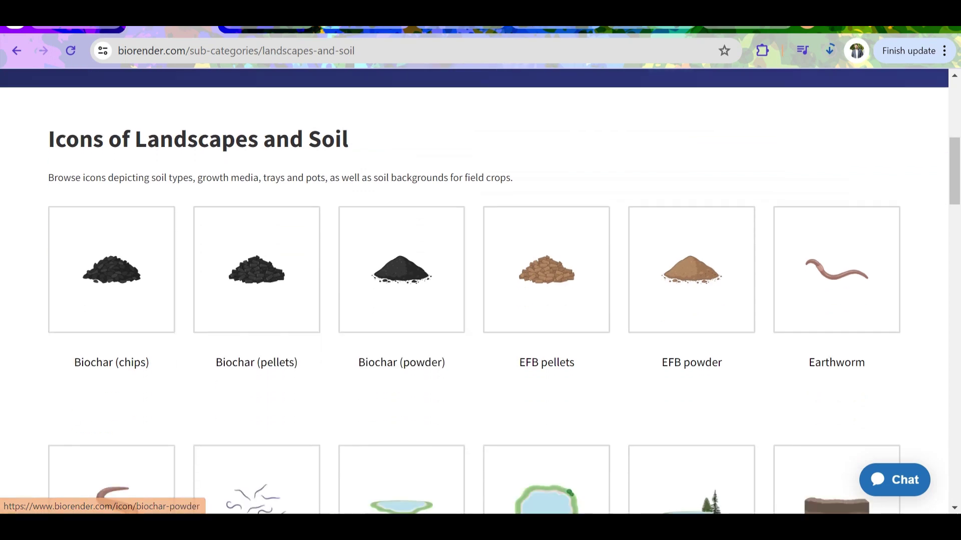
scroll(546, 300, "down", 3)
scroll(547, 300, "down", 1)
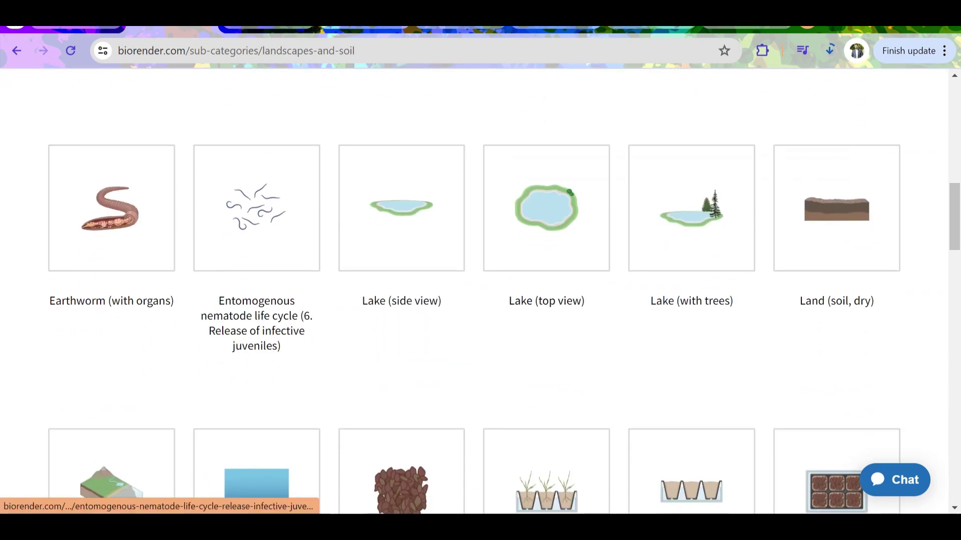
scroll(256, 300, "down", 2)
scroll(256, 300, "down", 1)
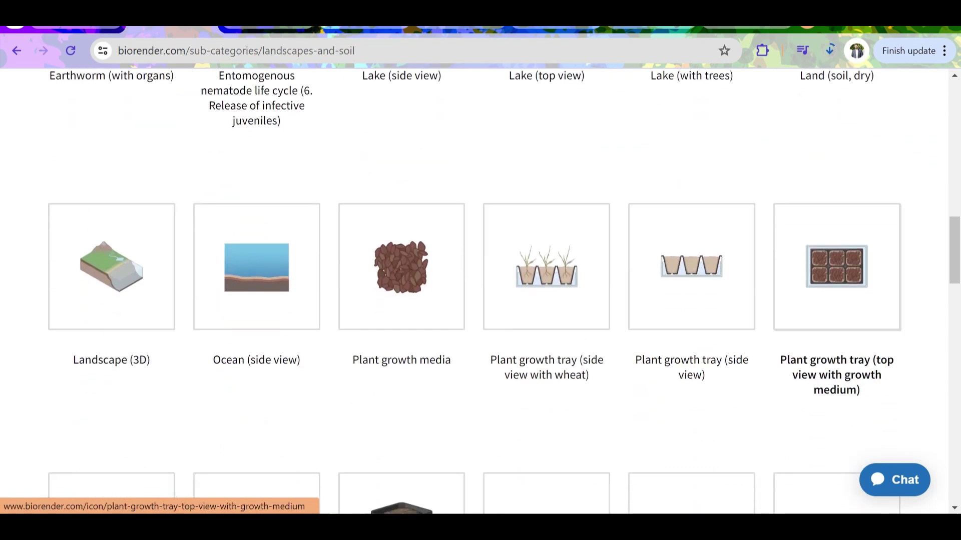
scroll(480, 300, "down", 2)
scroll(481, 301, "down", 2)
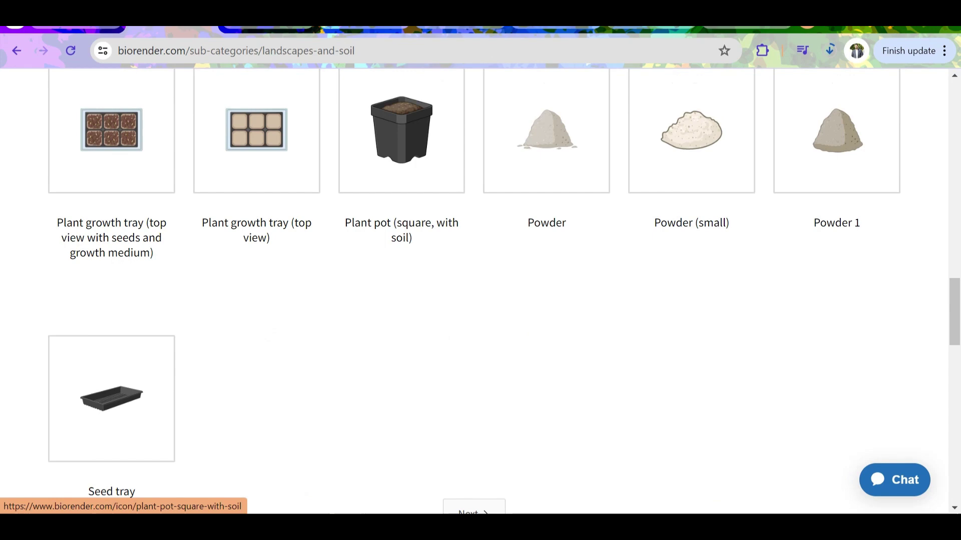
scroll(480, 300, "up", 5)
scroll(480, 301, "up", 5)
scroll(481, 301, "up", 2)
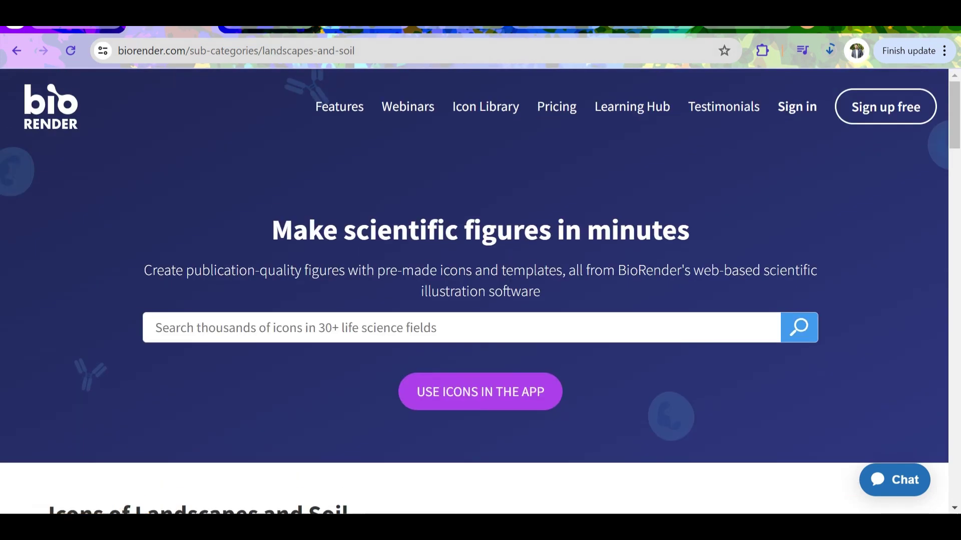
Show the Lab and Objects 'Beakers, Bottles, Flasks' icons in the editor
key("ctrl+Tab")
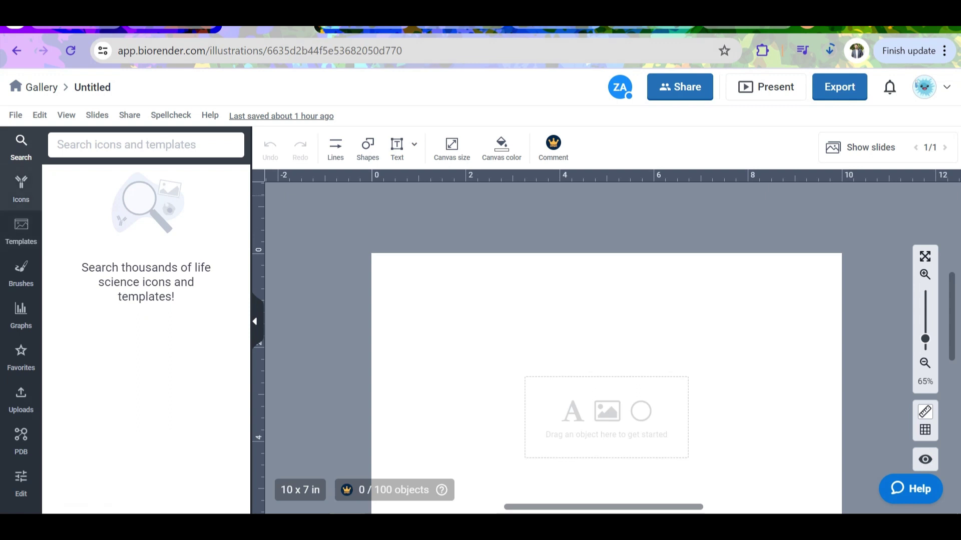
left_click(21, 188)
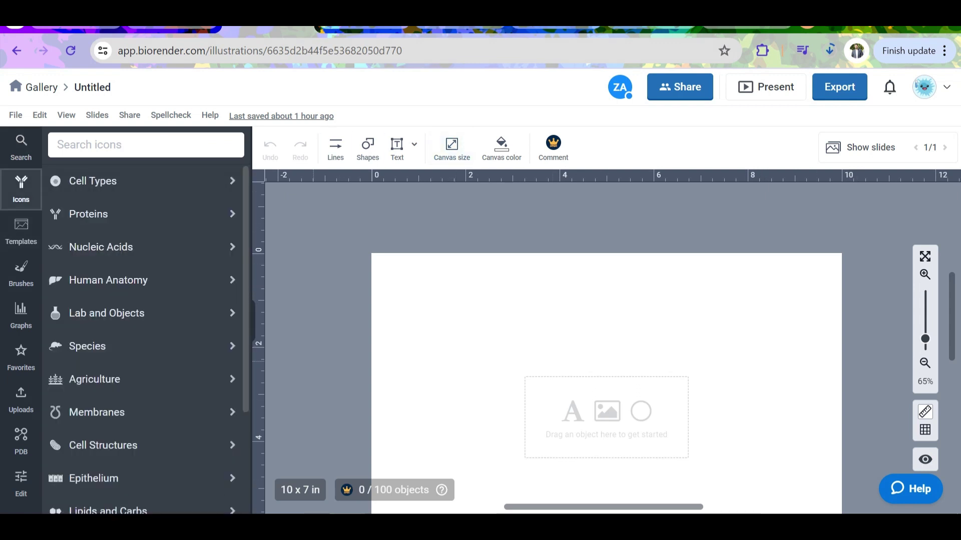
scroll(607, 337, "down", 1)
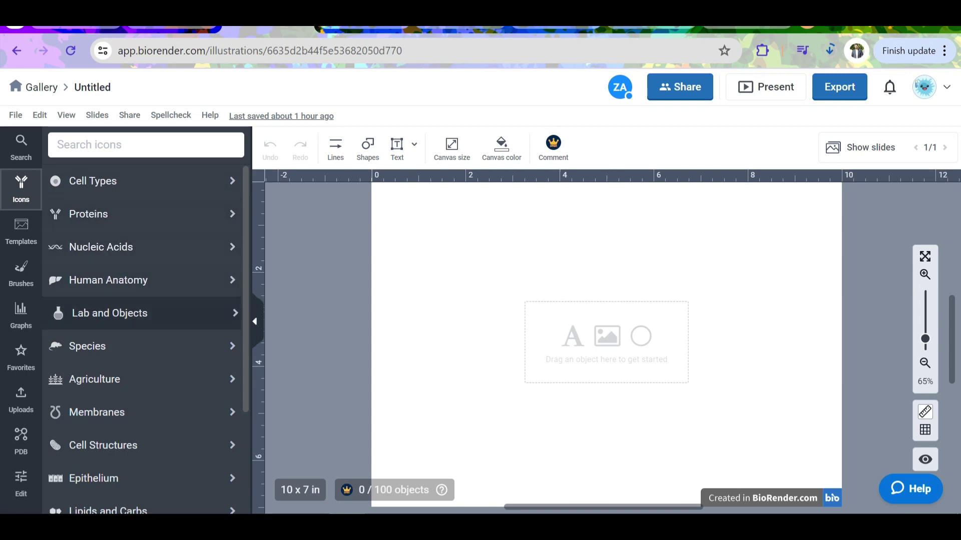
left_click(142, 313)
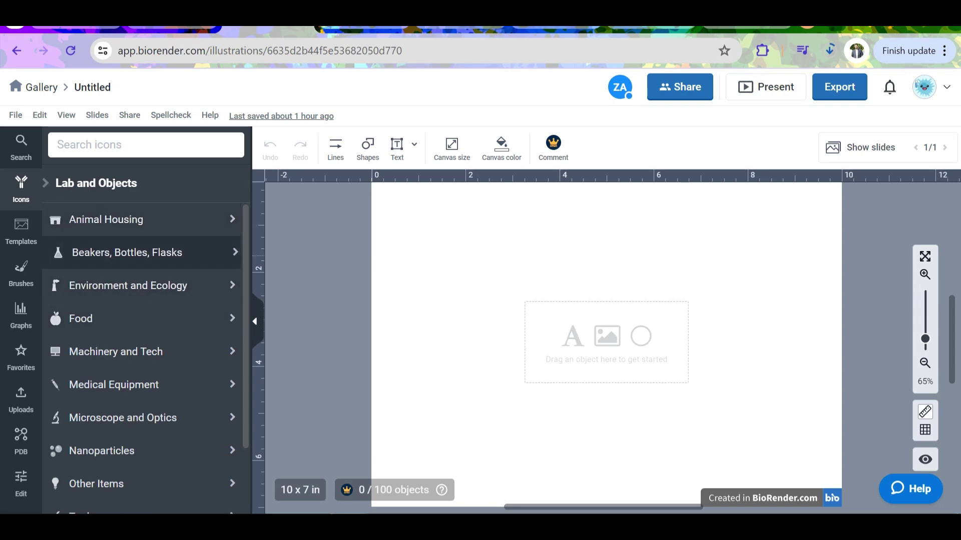
left_click(143, 252)
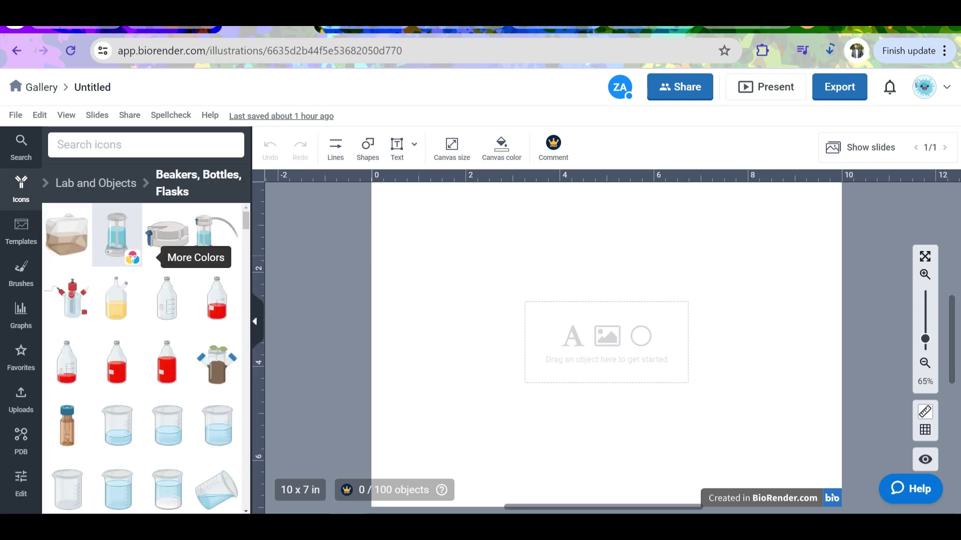
mouse_move(67, 298)
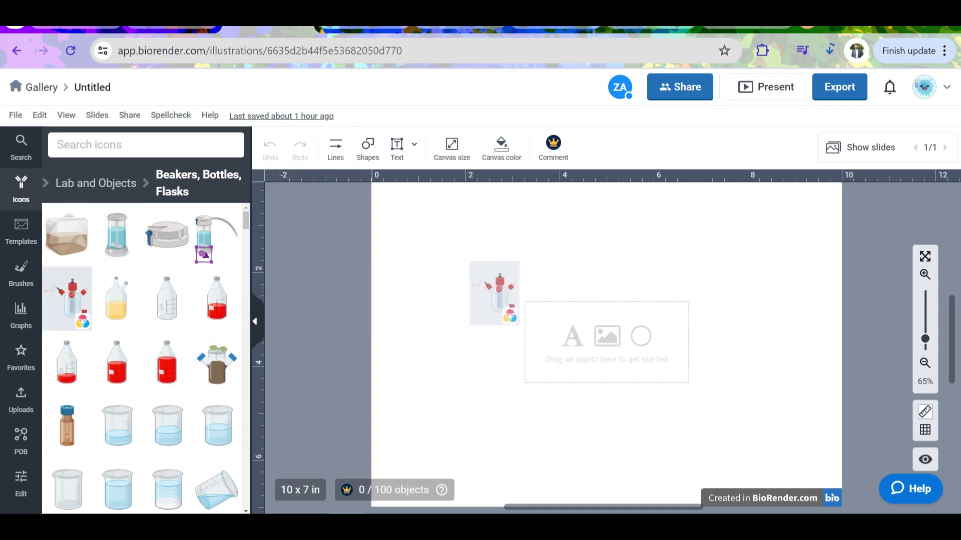
Place the Anaerobic MEC flask on the canvas and adjust its transparency
mouse_move(72, 300)
left_mouse_down()
mouse_move(495, 293)
mouse_move(636, 276)
left_mouse_up()
double_click(635, 277)
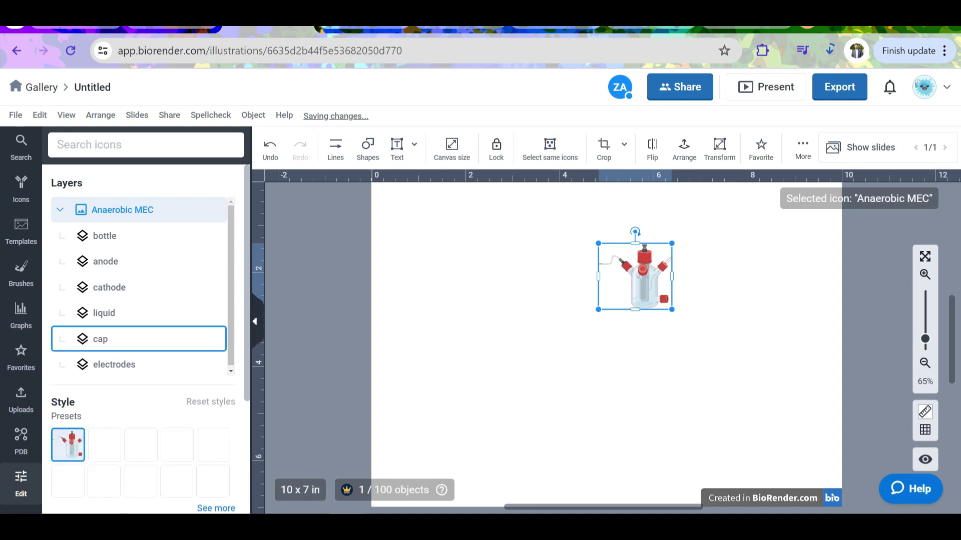
scroll(143, 338, "down", 2)
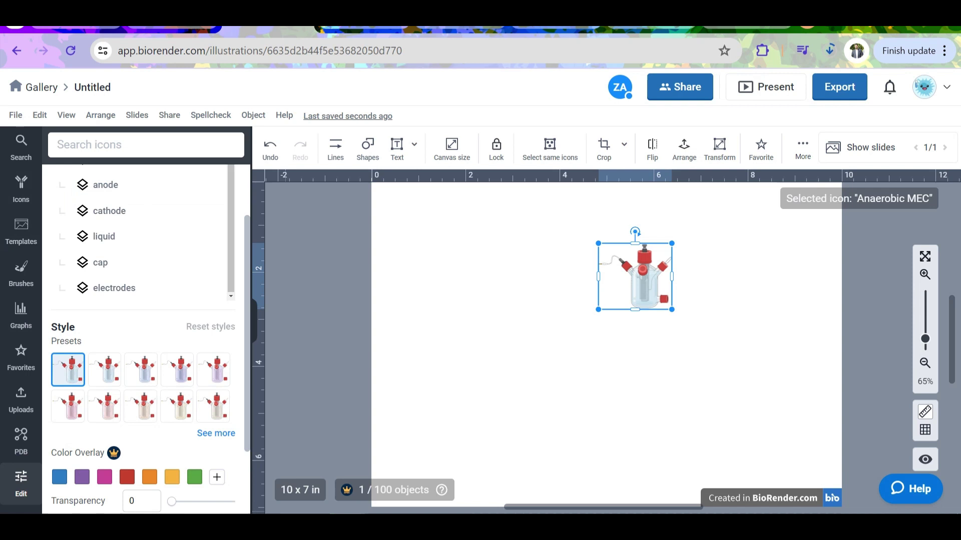
scroll(144, 338, "down", 2)
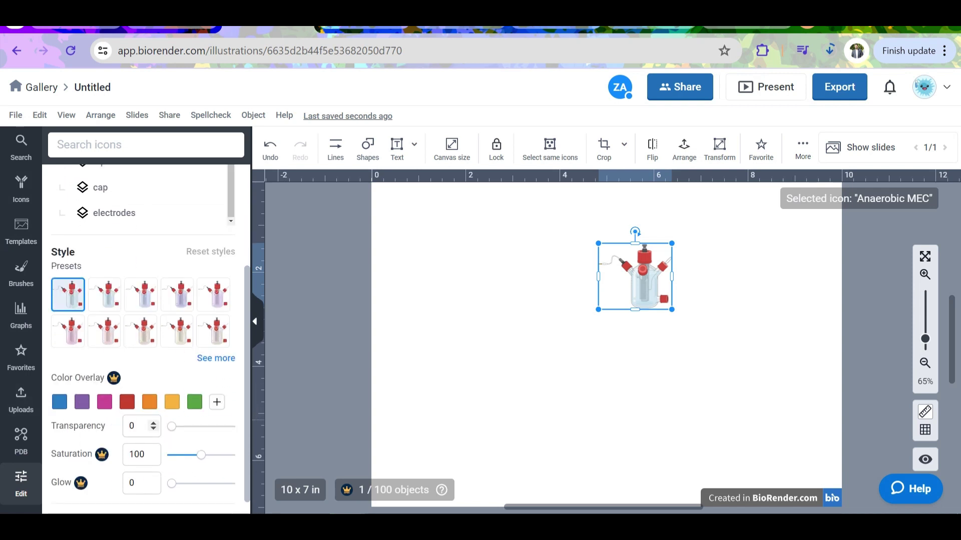
mouse_move(171, 425)
left_mouse_down()
mouse_move(224, 425)
mouse_move(171, 426)
left_mouse_up()
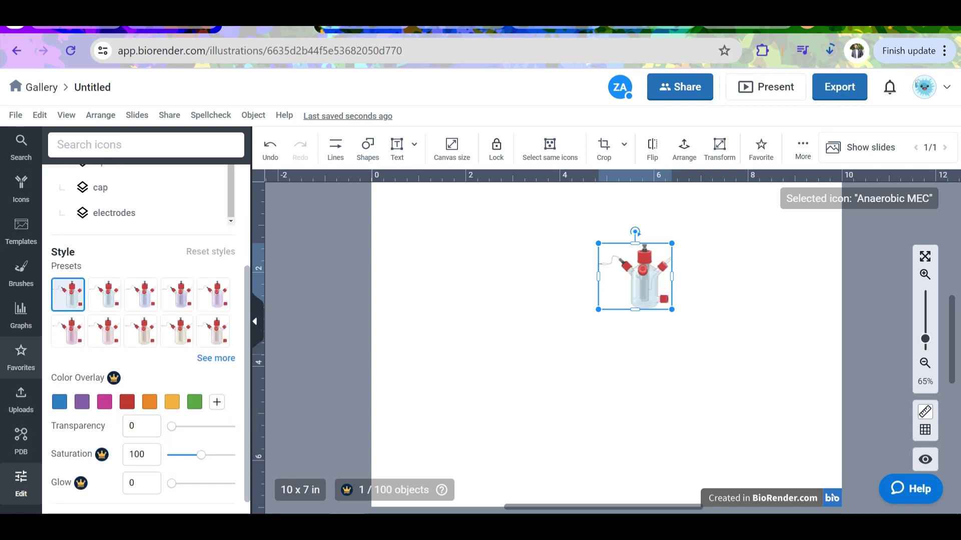
left_click(21, 273)
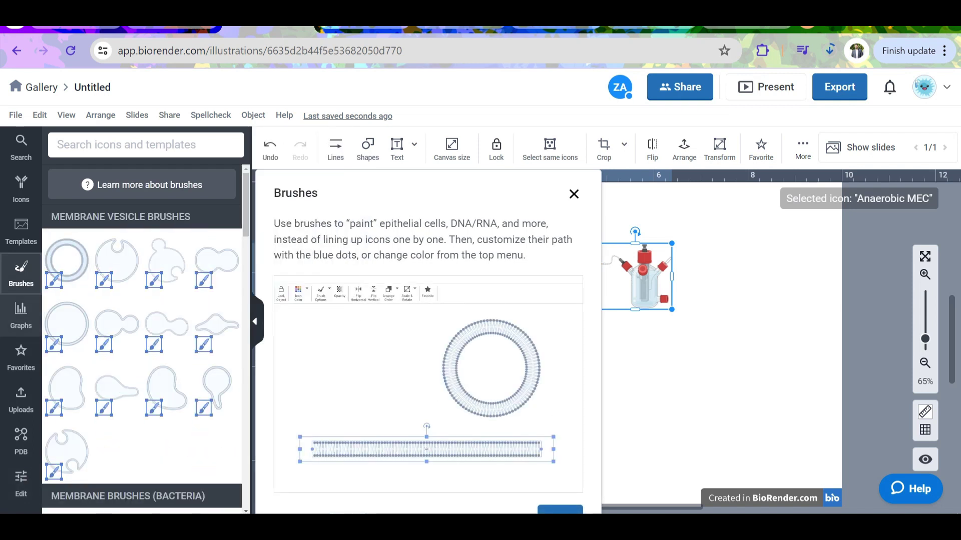
Dismiss the Brushes introduction dialog
left_click(21, 316)
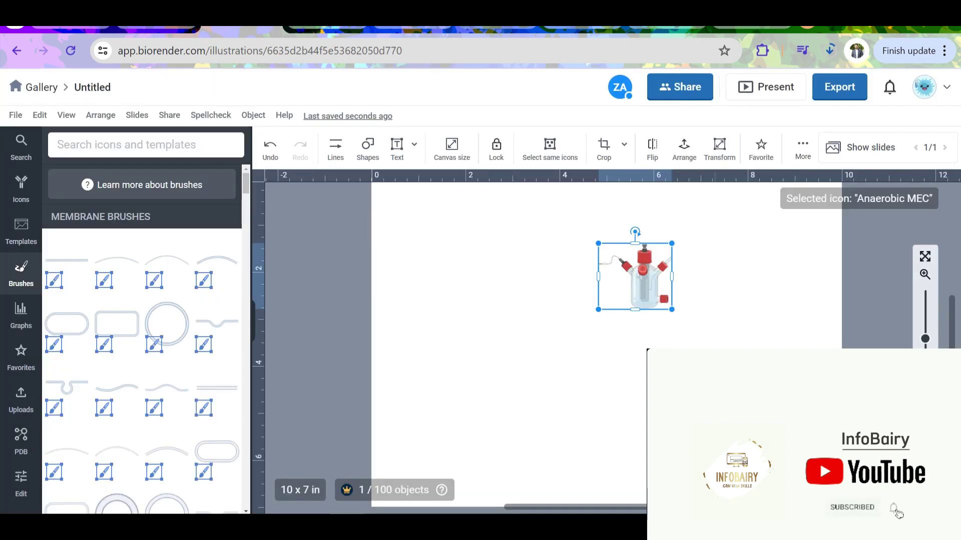
Open and then dismiss the invite collaborators window, returning to the Anaerobic MEC canvas
left_click(681, 86)
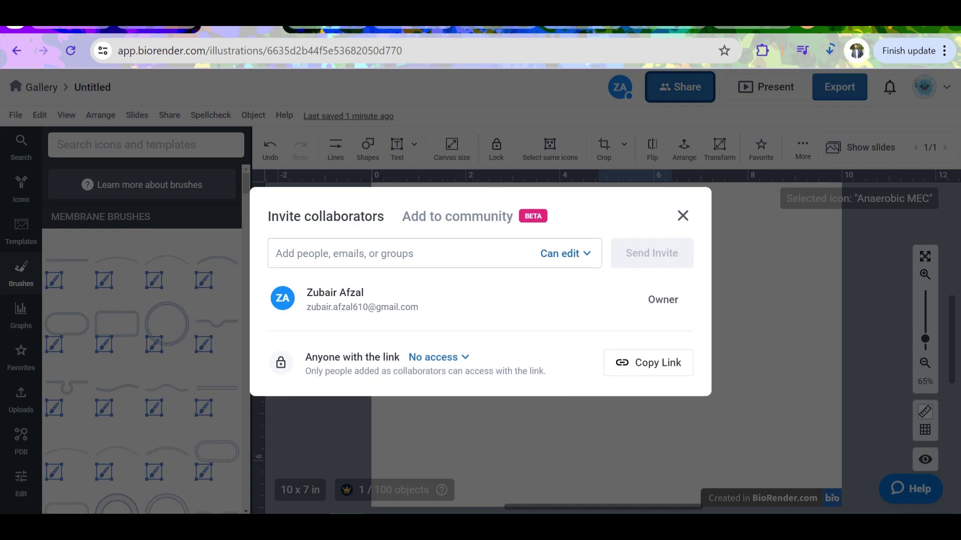
key("alt+Tab")
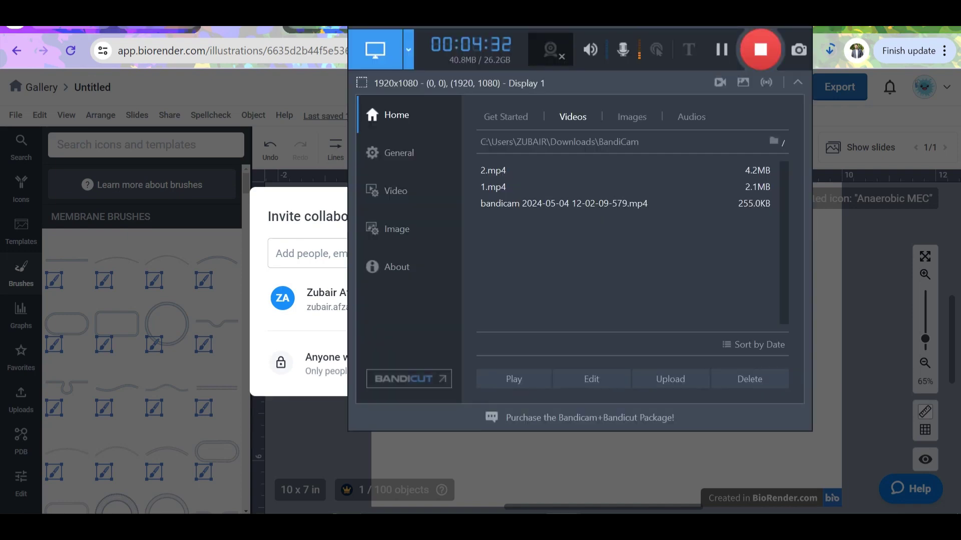
key("alt+Tab")
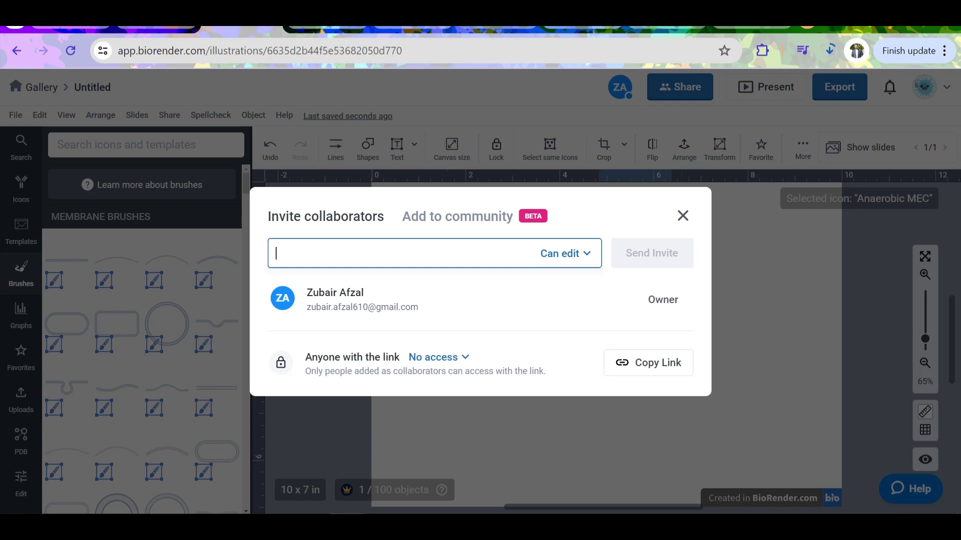
key("Escape")
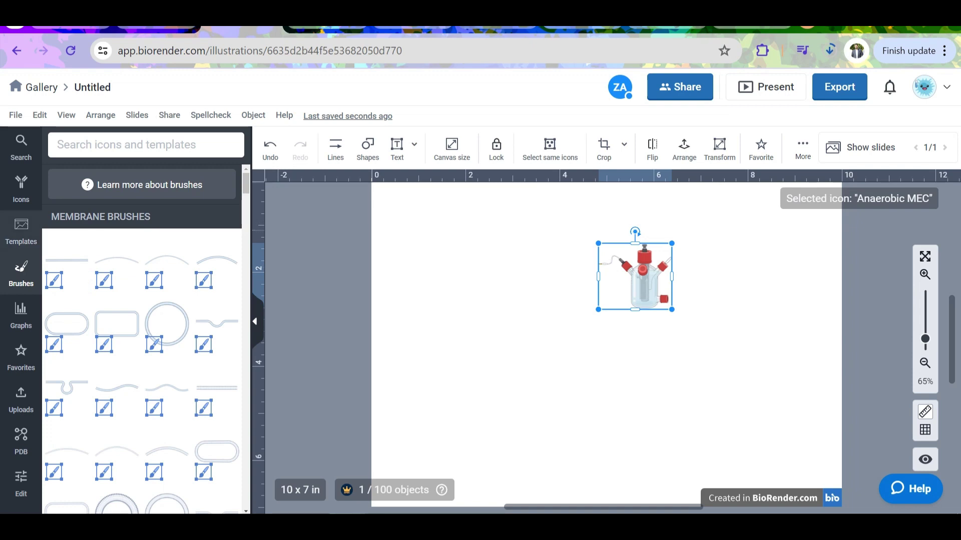
Search templates for 'Agriculture' and replace the canvas with Icon Pack - Agriculture Crop
left_click(22, 232)
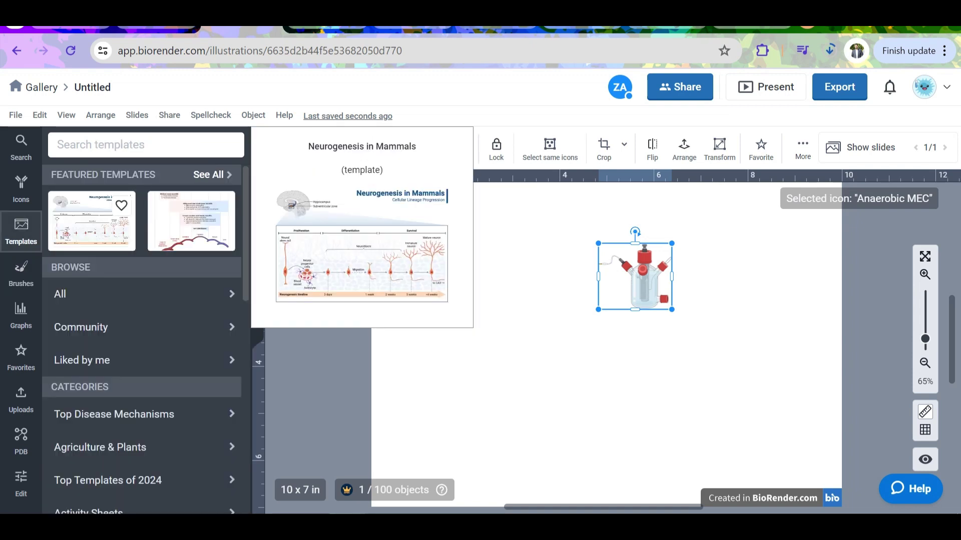
left_click(146, 144)
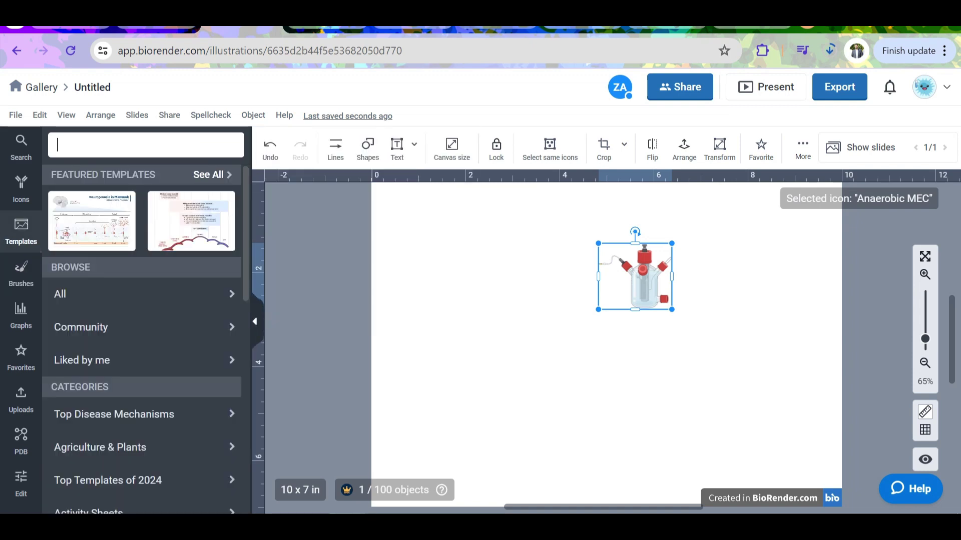
type("Agriculture")
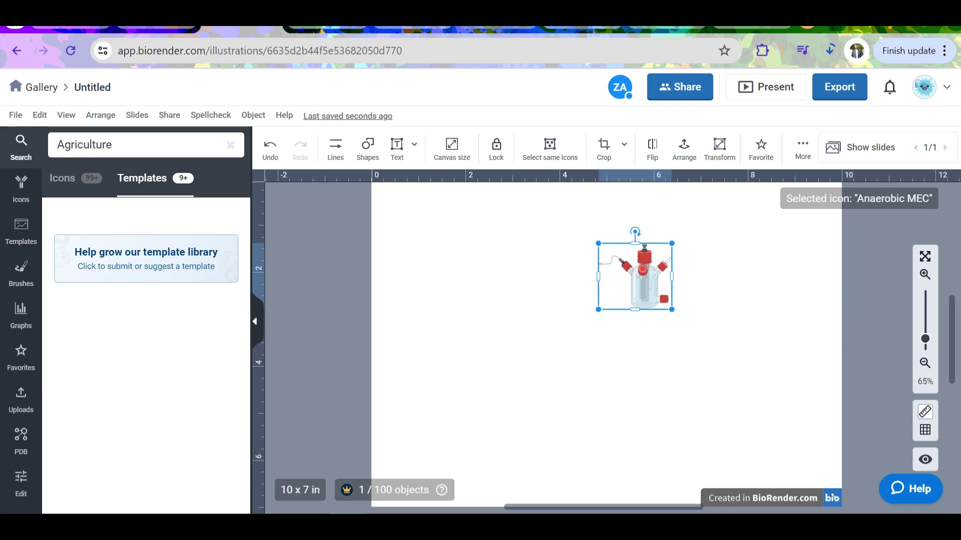
key("Return")
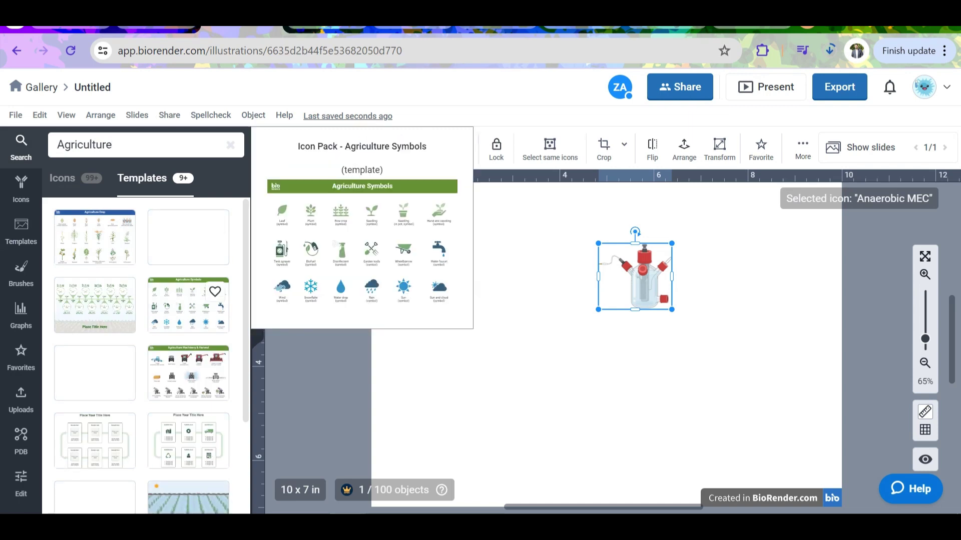
left_click(95, 237)
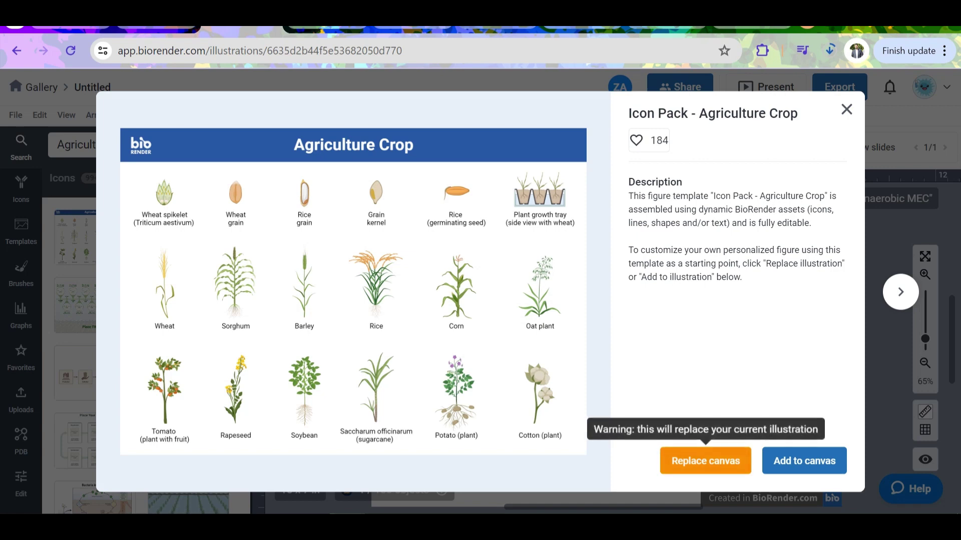
left_click(704, 461)
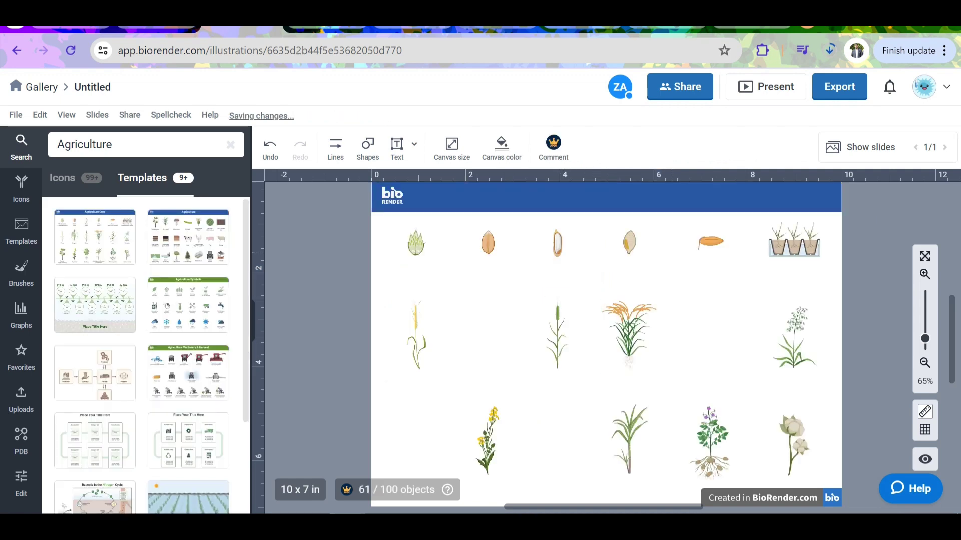
Inspect the rice grain icon, dismiss the protein structure builder, and show the Icons categories
left_click(557, 244)
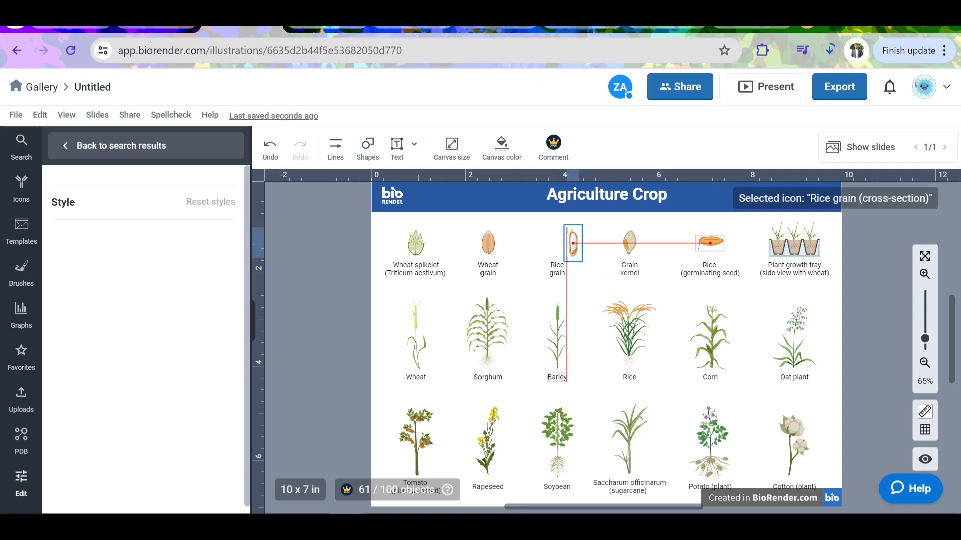
left_click_drag(595, 241, 557, 242)
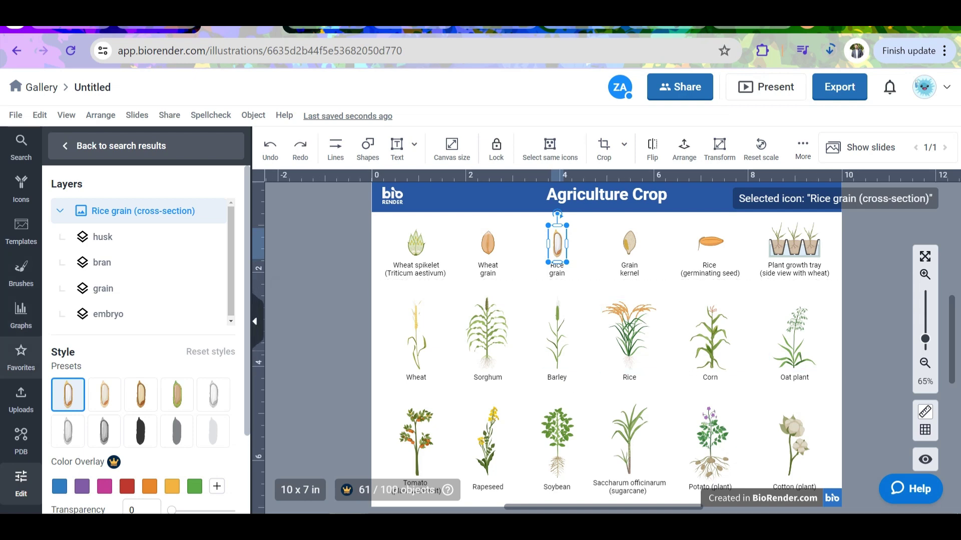
left_click(21, 439)
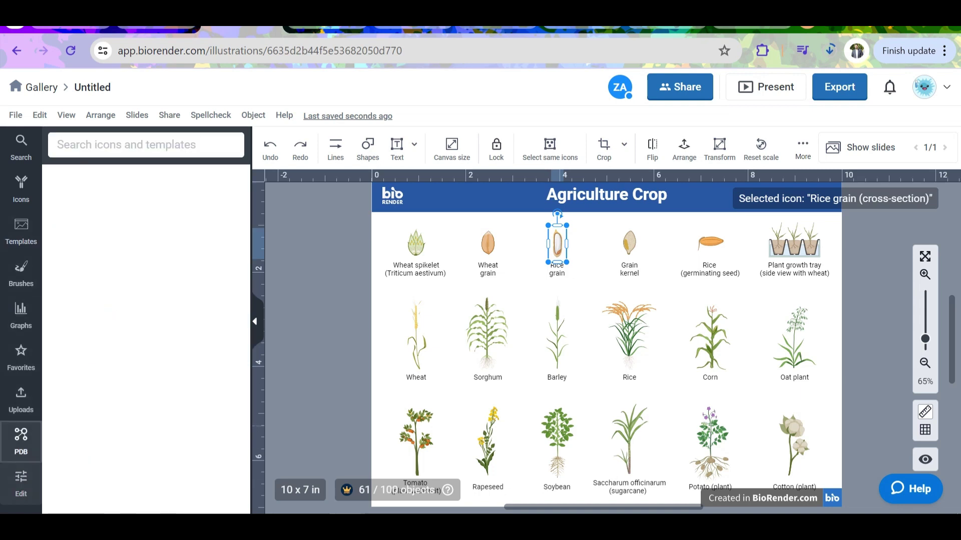
key("Escape")
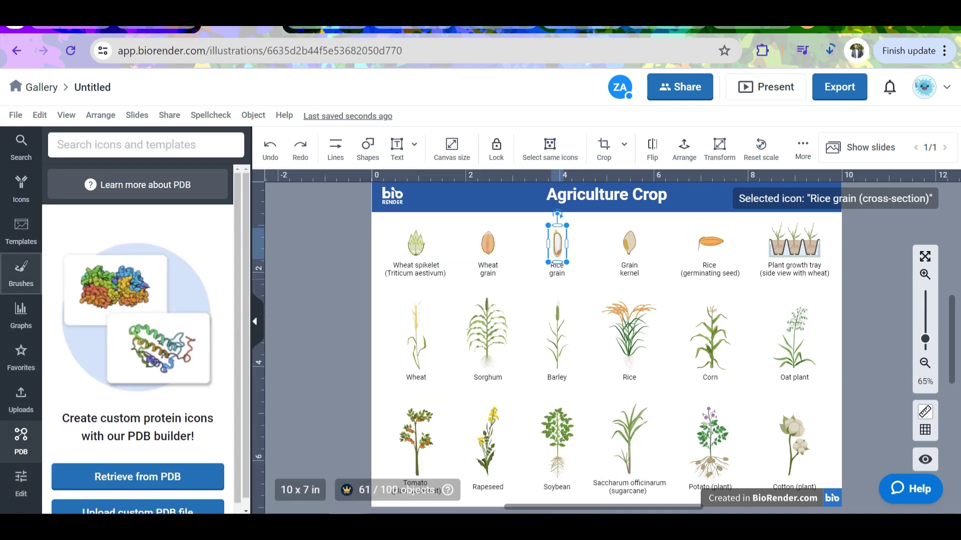
left_click(21, 274)
left_click(21, 190)
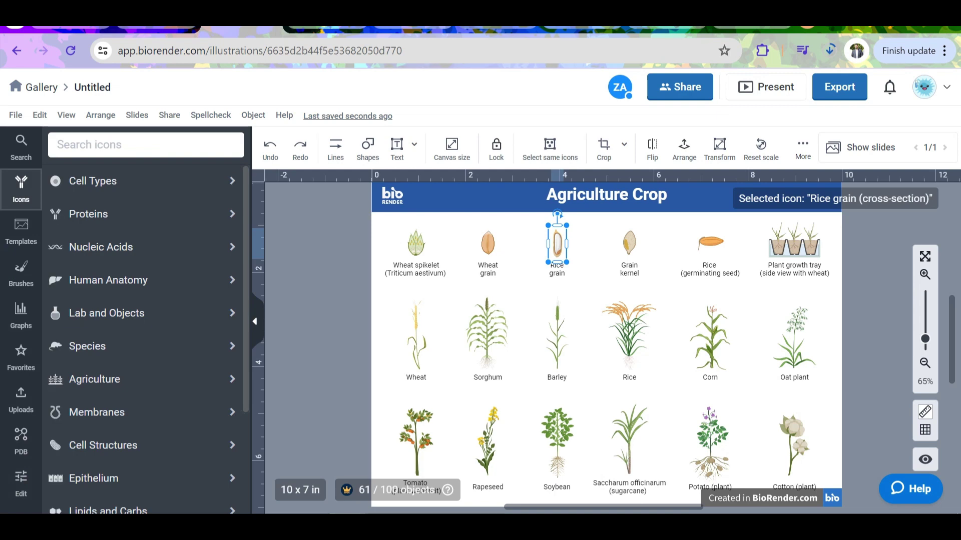
scroll(143, 337, "down", 3)
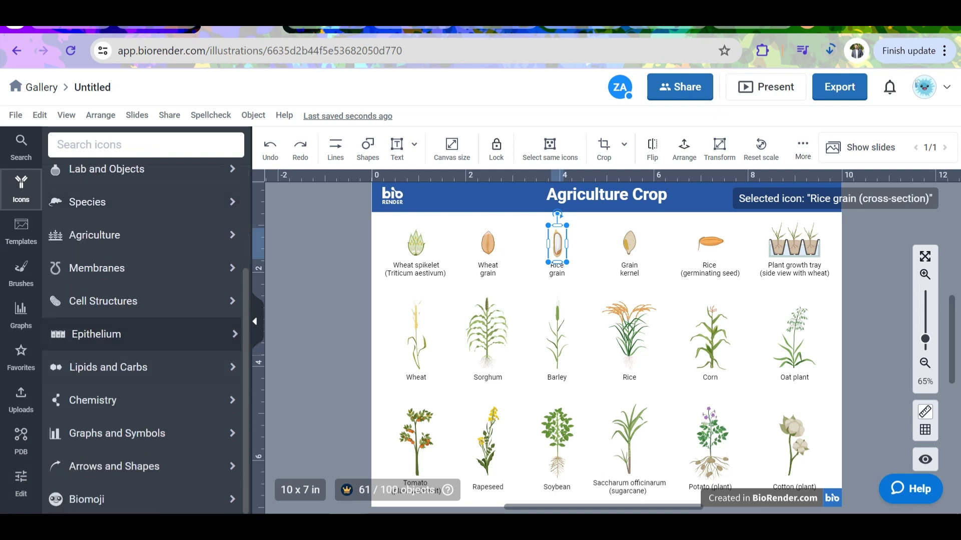
Insert two straight arrows from Arrows and lines, placing one between Wheat grain and Rice grain
left_click(115, 466)
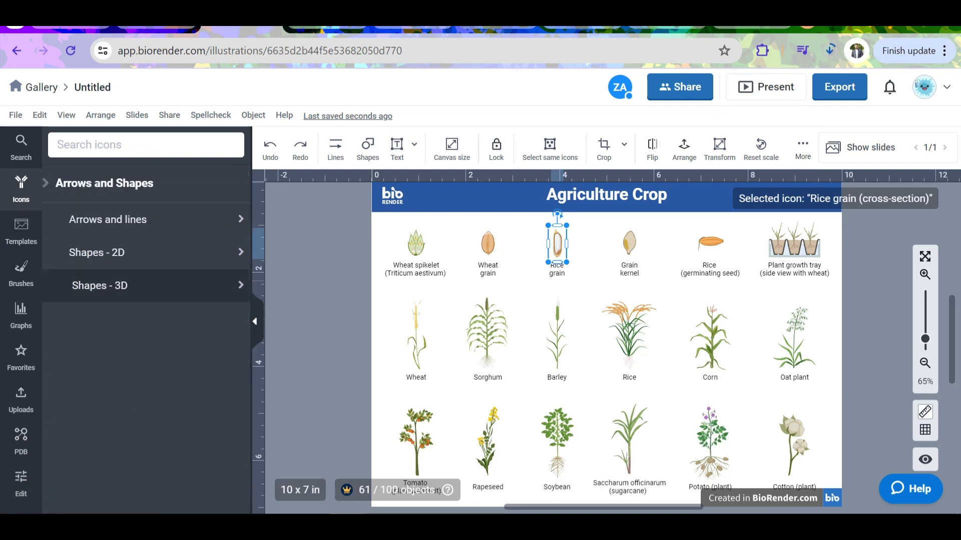
left_click(107, 220)
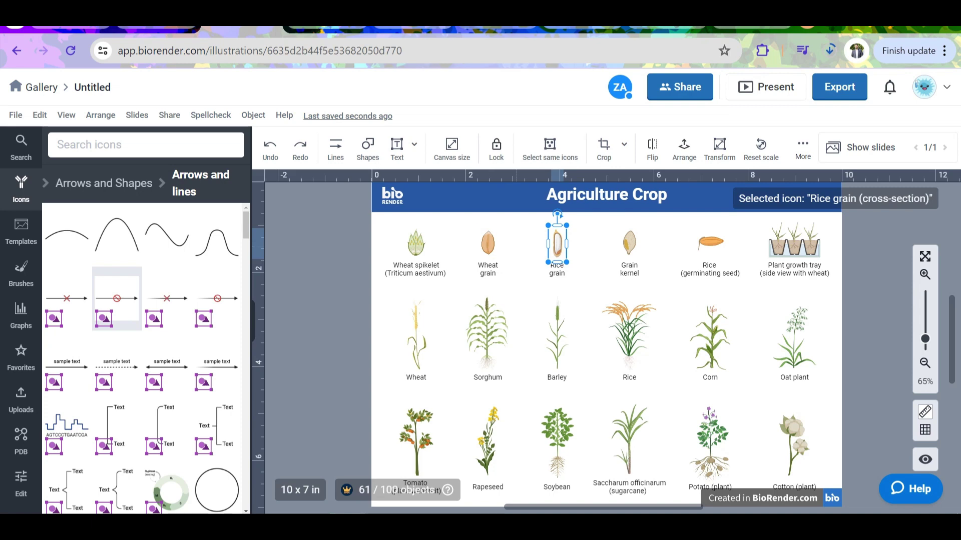
left_click(116, 299)
left_click(116, 299)
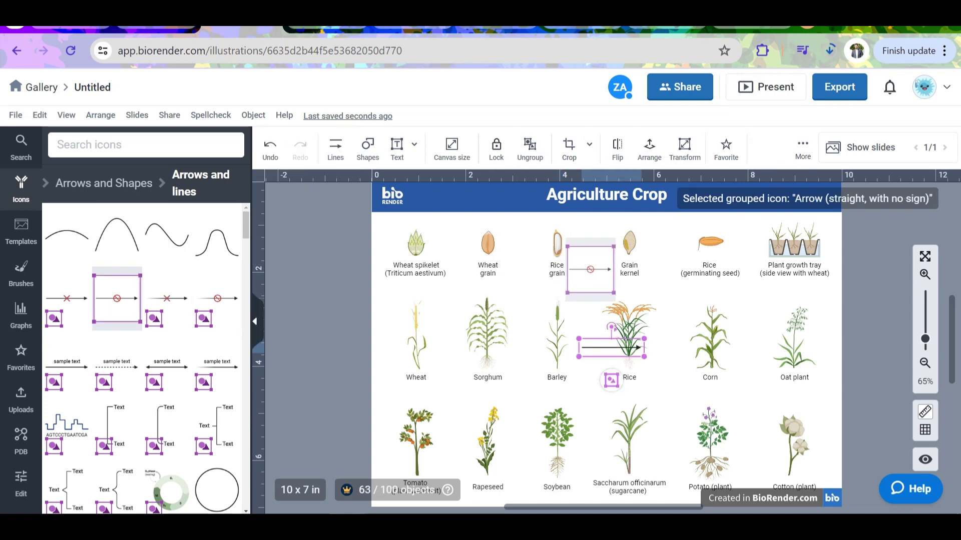
mouse_move(590, 269)
left_mouse_down()
mouse_move(530, 256)
mouse_move(540, 253)
mouse_move(525, 244)
left_mouse_up()
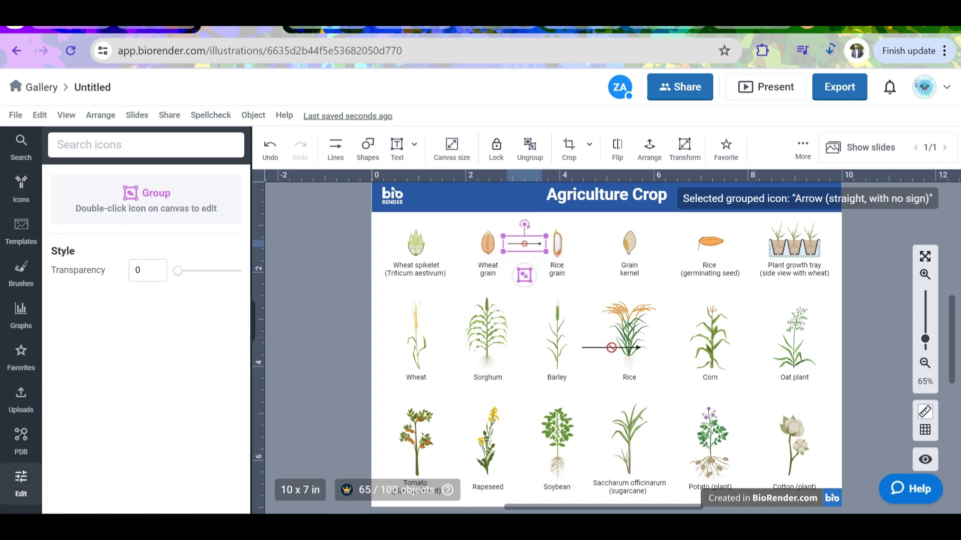
key("Escape")
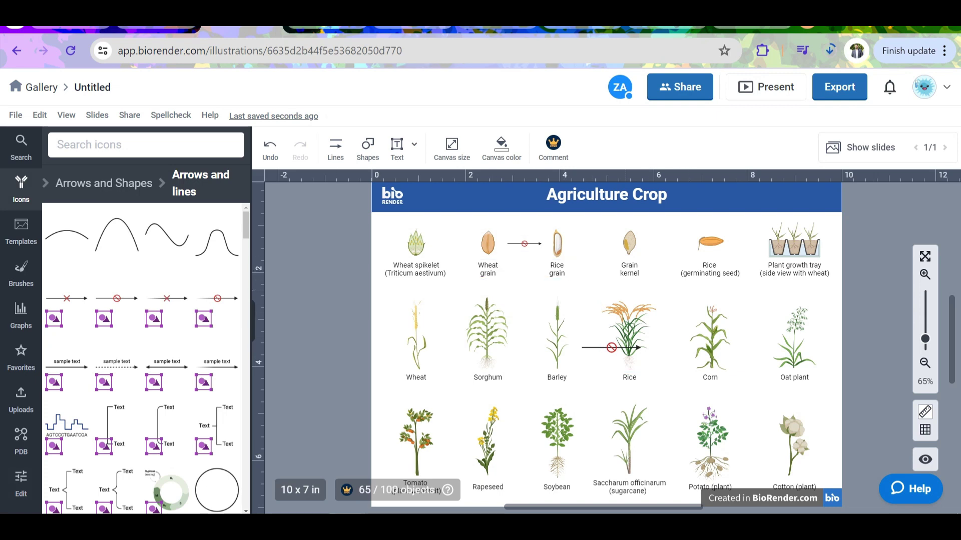
scroll(143, 339, "down", 1)
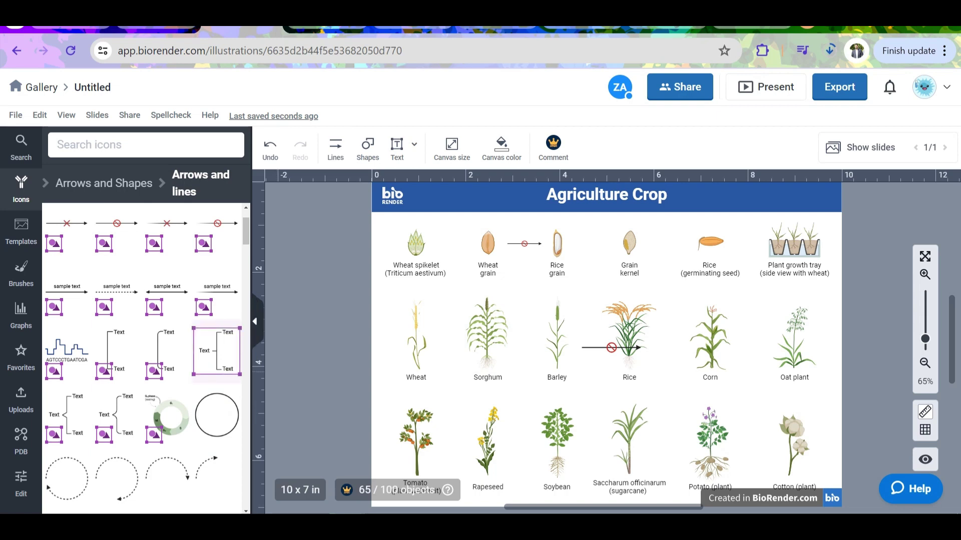
Add a Bracket (with text) 3 beside Sorghum and Barley, opened for label editing
left_click(217, 352)
left_click_drag(419, 335, 530, 329)
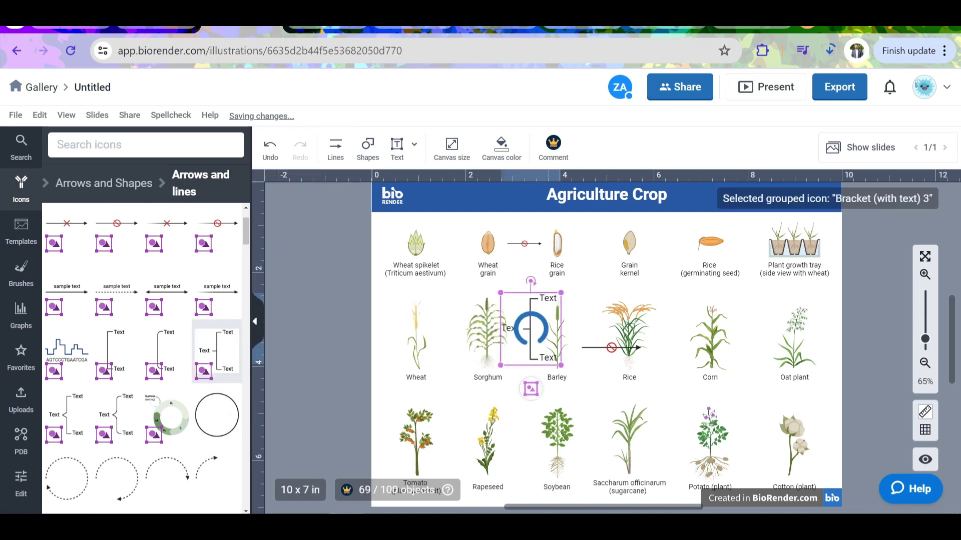
double_click(510, 328)
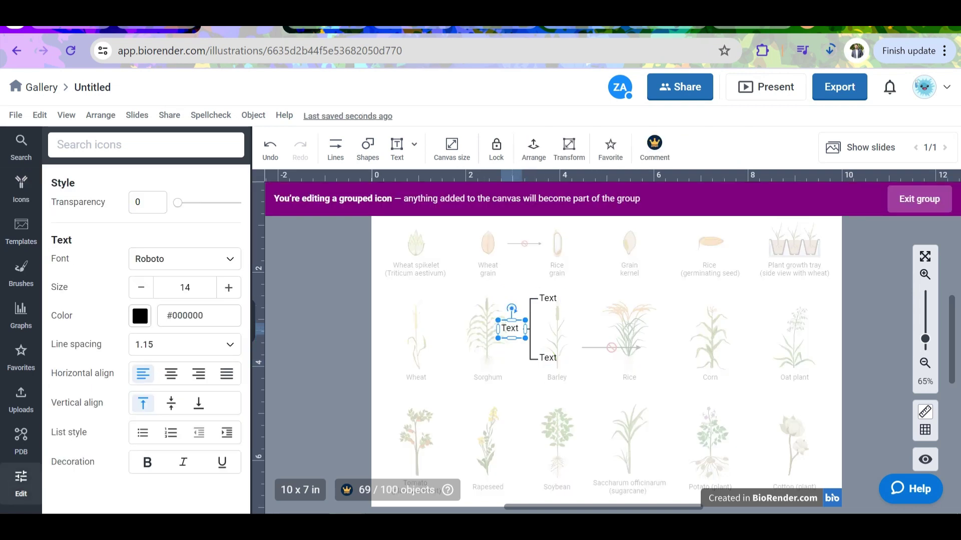
type("a")
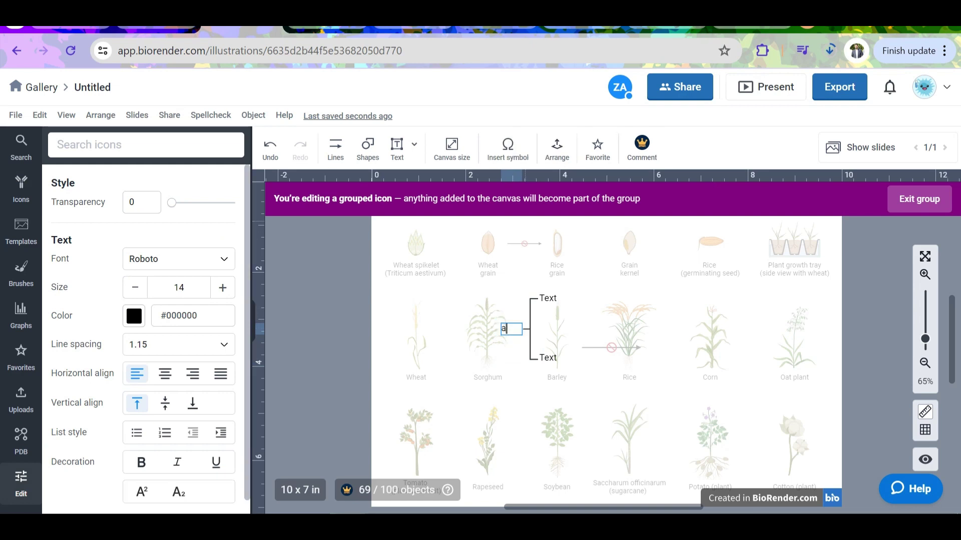
type("ad")
Enter Soil, Layer1 and Layer 2 as the bracket's middle, top and bottom labels
key("BackSpace")
key("BackSpace")
key("BackSpace")
type("Soil")
left_click(548, 298)
double_click(548, 298)
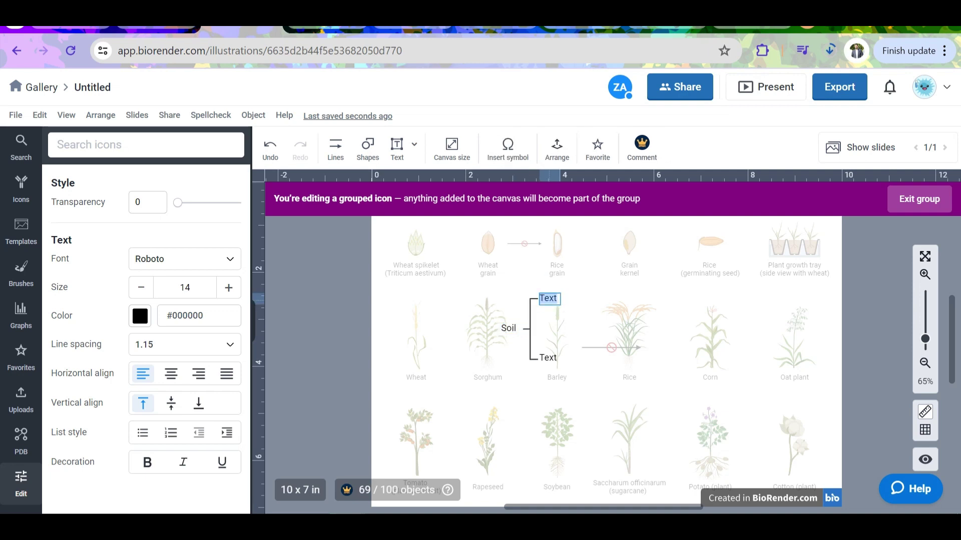
type("Laywe")
key("BackSpace")
key("BackSpace")
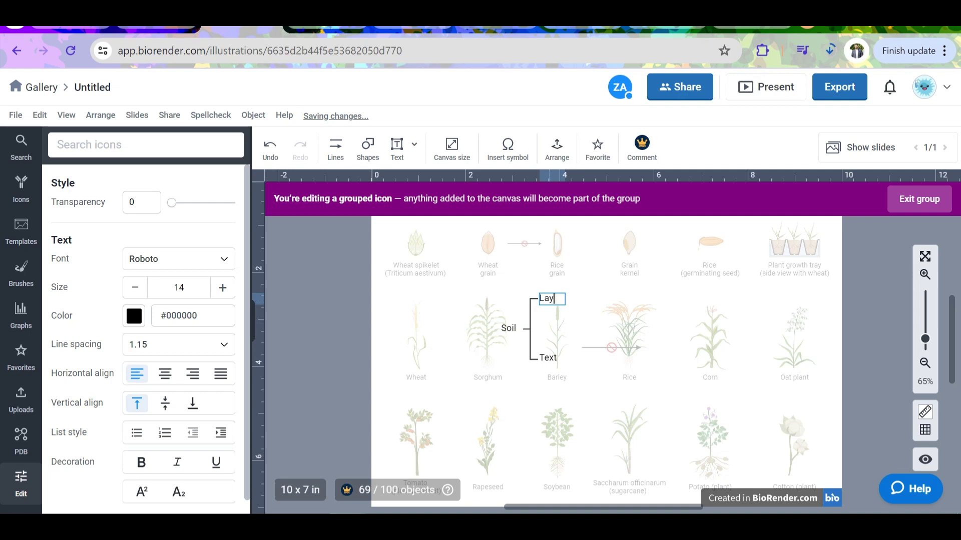
type("er1")
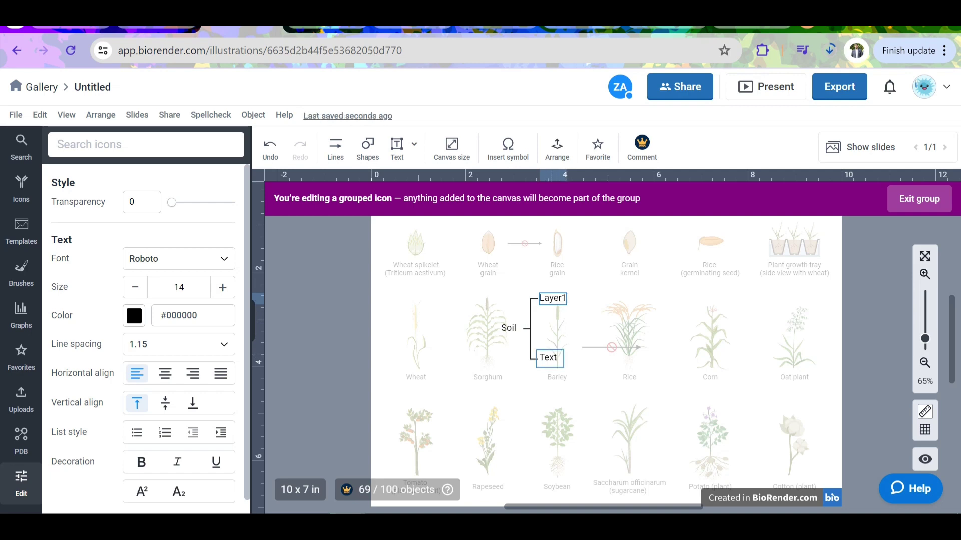
double_click(548, 357)
type("Laywer")
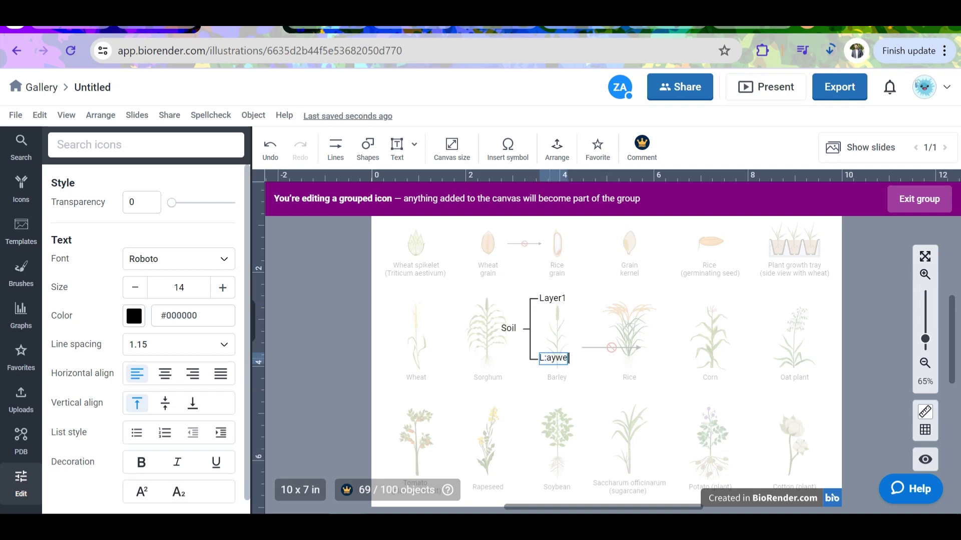
key("BackSpace")
key("BackSpace")
key("BackSpace")
key("BackSpace")
type("yer 2")
key("Escape")
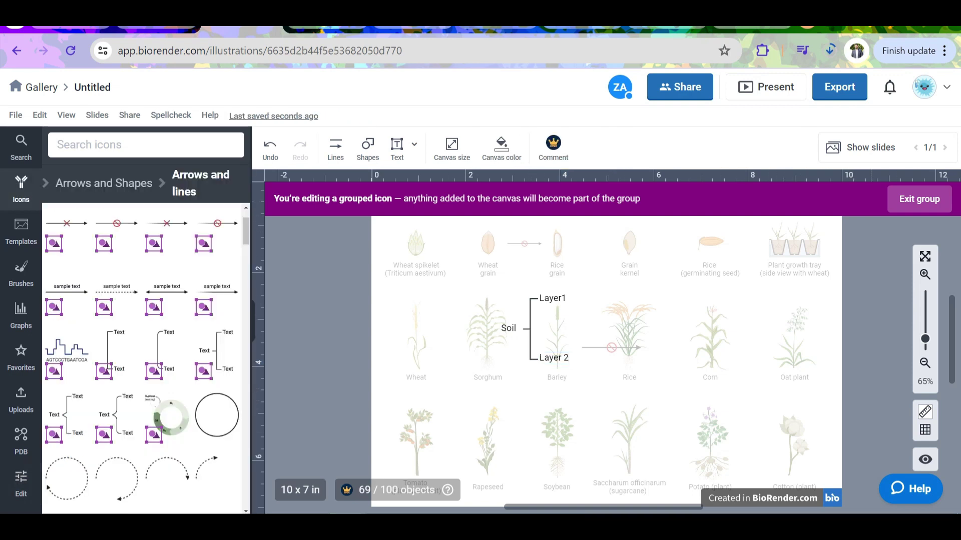
Leave group editing and move the Soil bracket label aside, below Sorghum
left_click(919, 199)
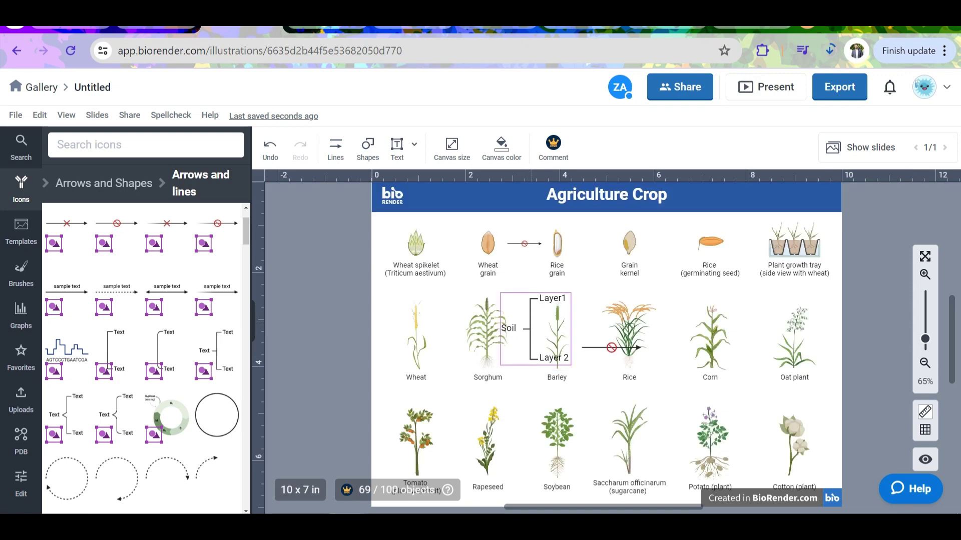
left_click_drag(526, 329, 451, 406)
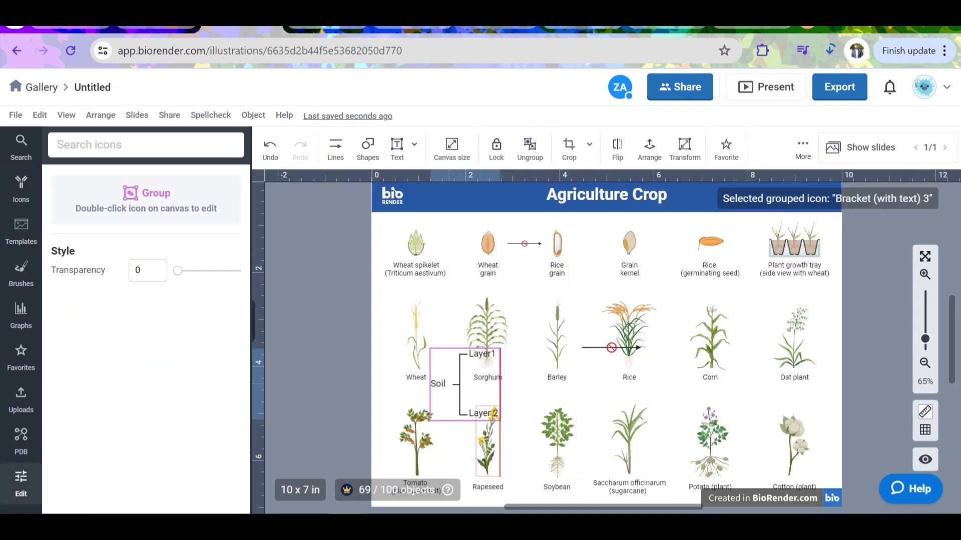
left_click_drag(451, 405, 453, 402)
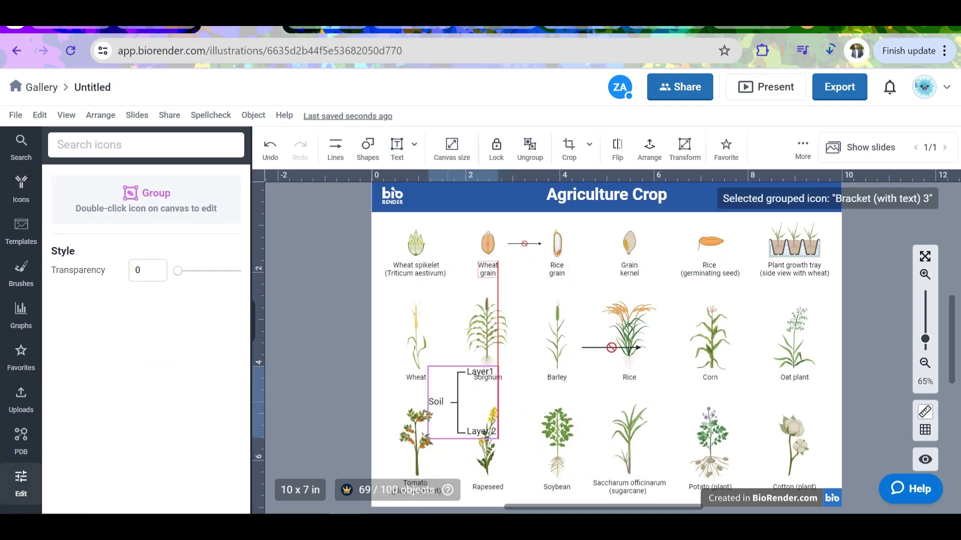
Move the Wheat plant and its label up beside the wheat spikelet
mouse_move(416, 330)
left_mouse_down()
mouse_move(461, 300)
mouse_move(459, 259)
left_mouse_up()
left_click(415, 378)
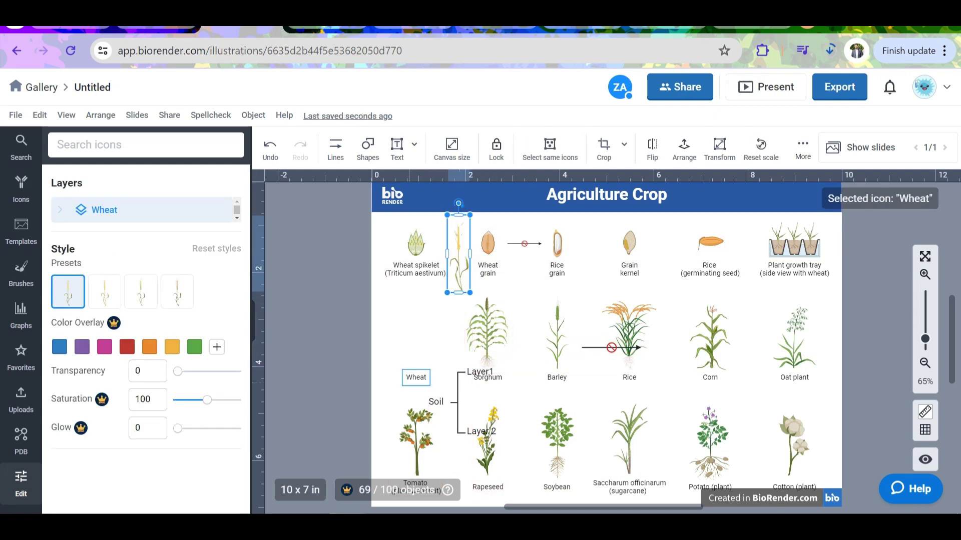
left_click_drag(416, 376, 449, 304)
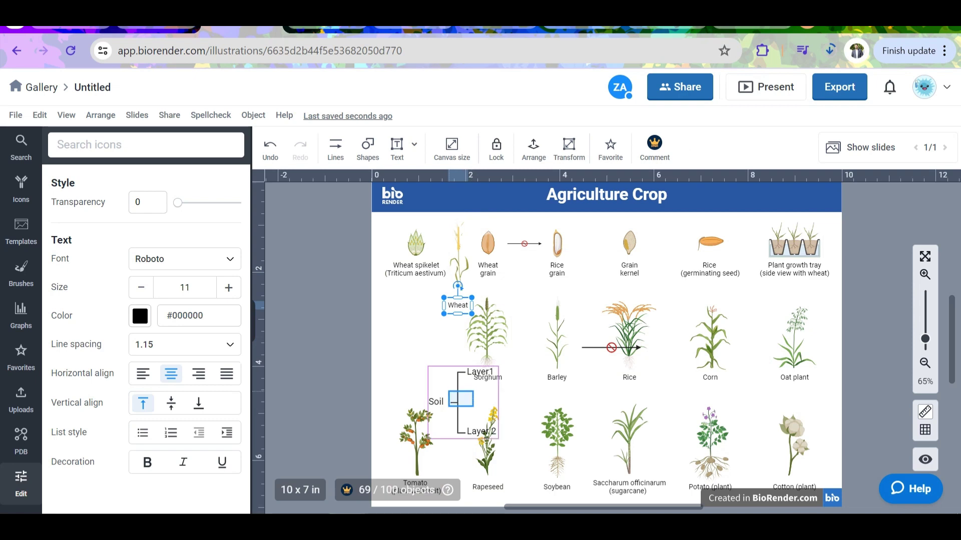
Place the Soil bracket label into Wheat's former spot in the left column
left_click(458, 402)
left_click(526, 421)
left_click_drag(460, 401, 415, 331)
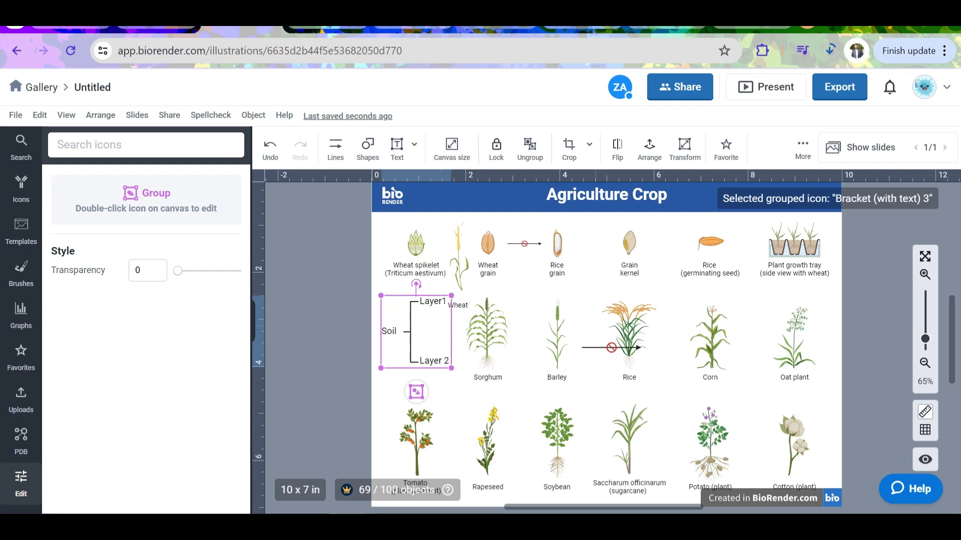
left_click(39, 116)
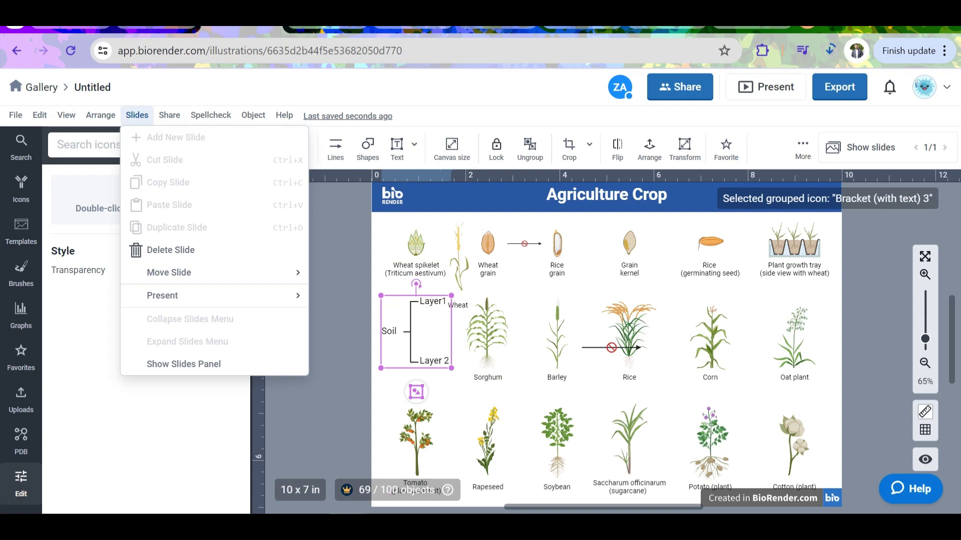
left_click(931, 147)
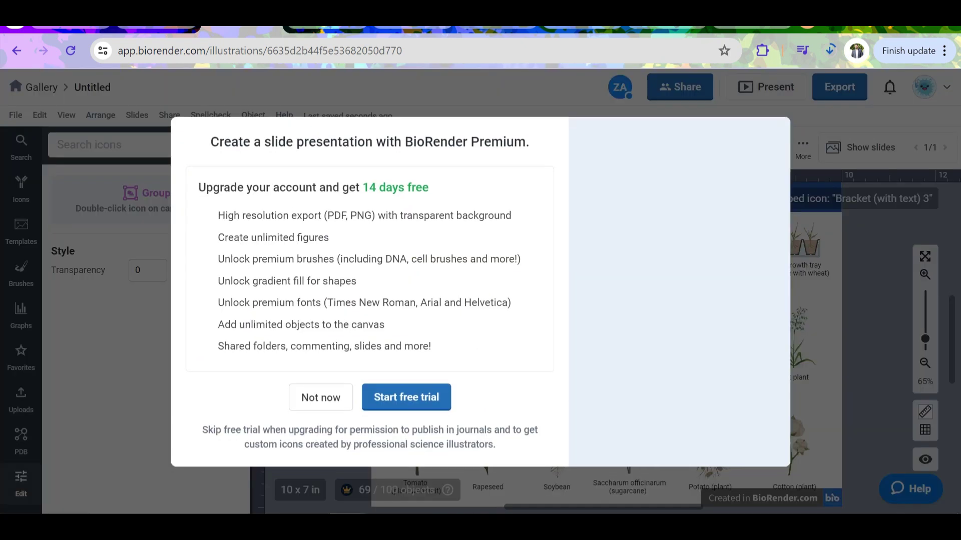
left_click(406, 397)
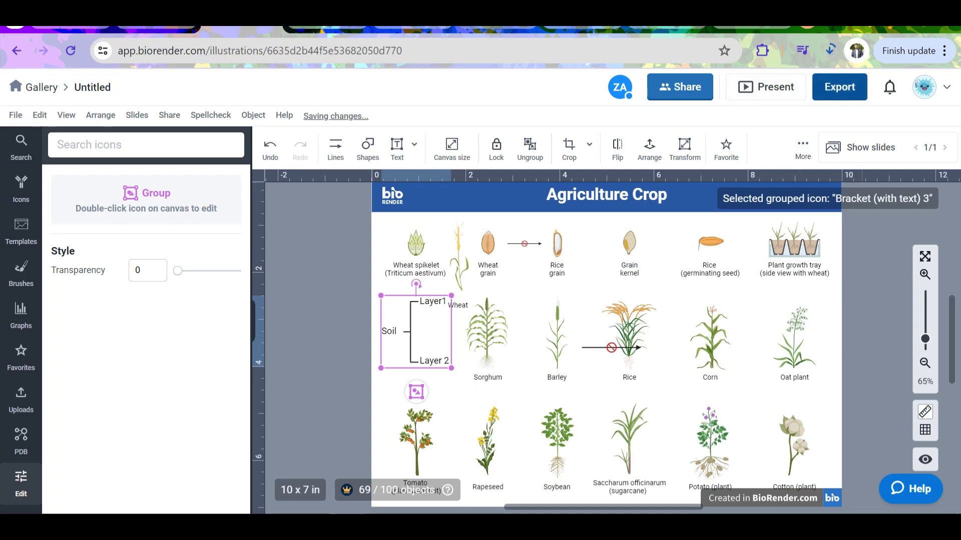
Set the export to PNG at 72 DPI with a 10 × 7 inch size
left_click(840, 87)
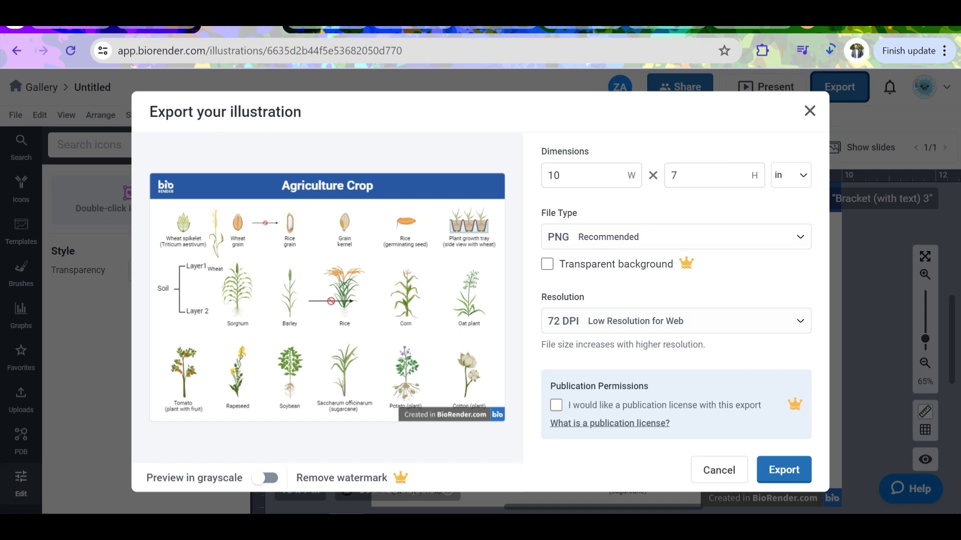
left_click(675, 236)
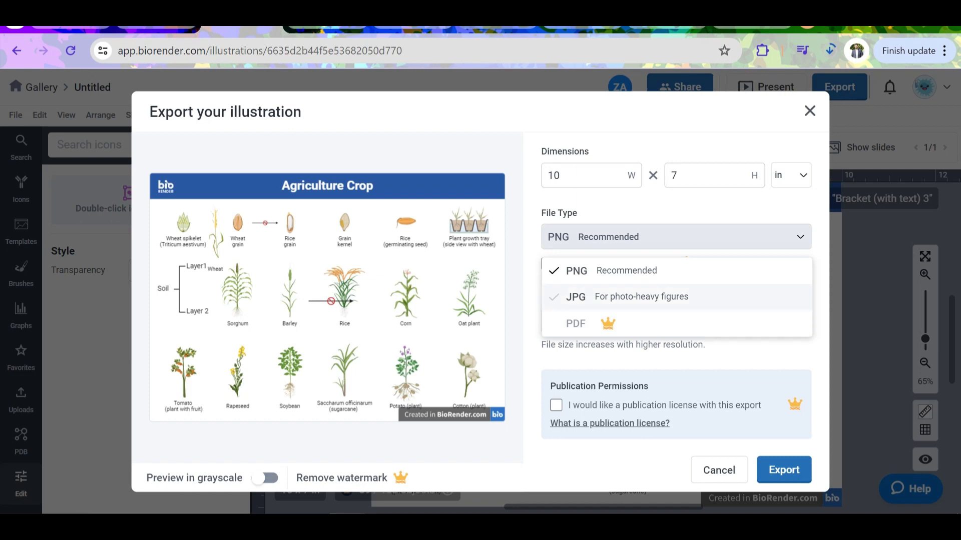
left_click(638, 297)
left_click(675, 236)
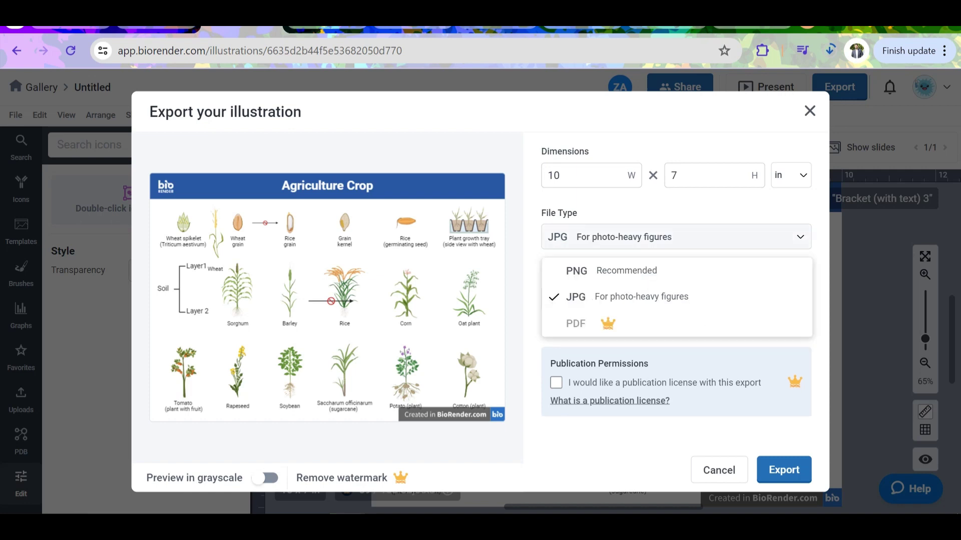
left_click(675, 236)
left_click(623, 270)
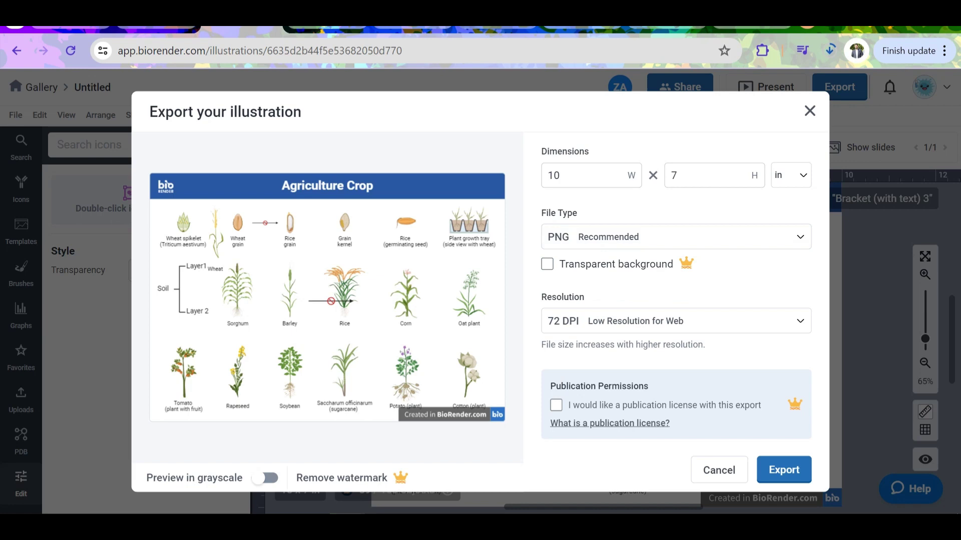
left_click(676, 321)
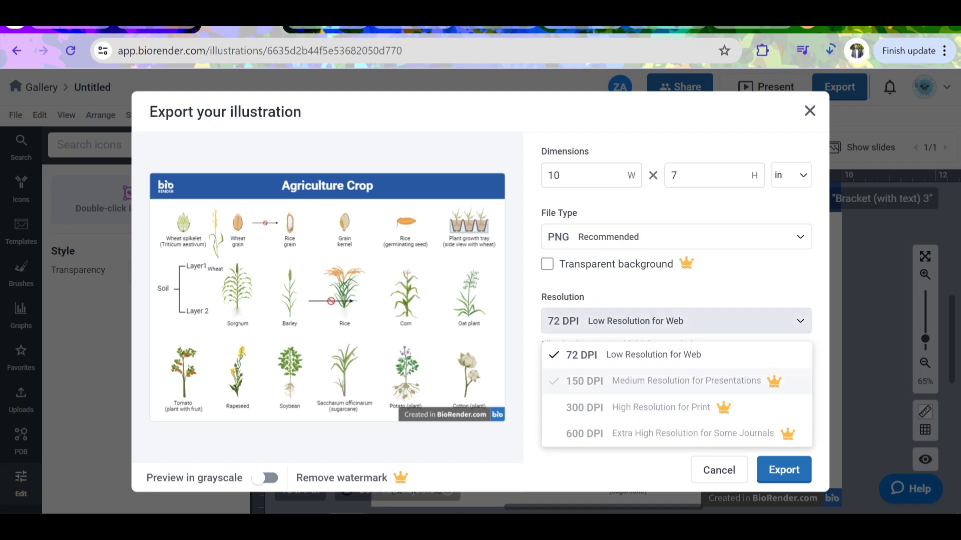
left_click(676, 320)
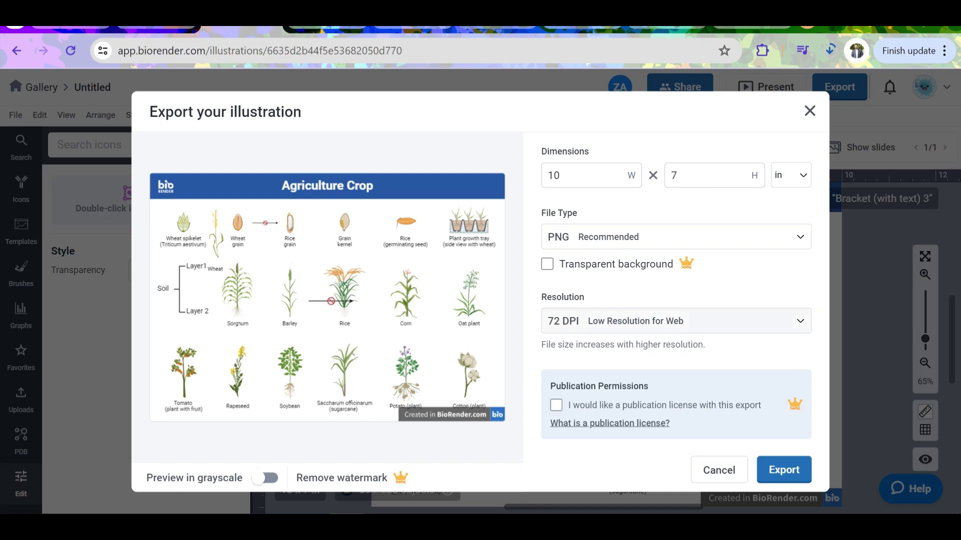
left_click(594, 175)
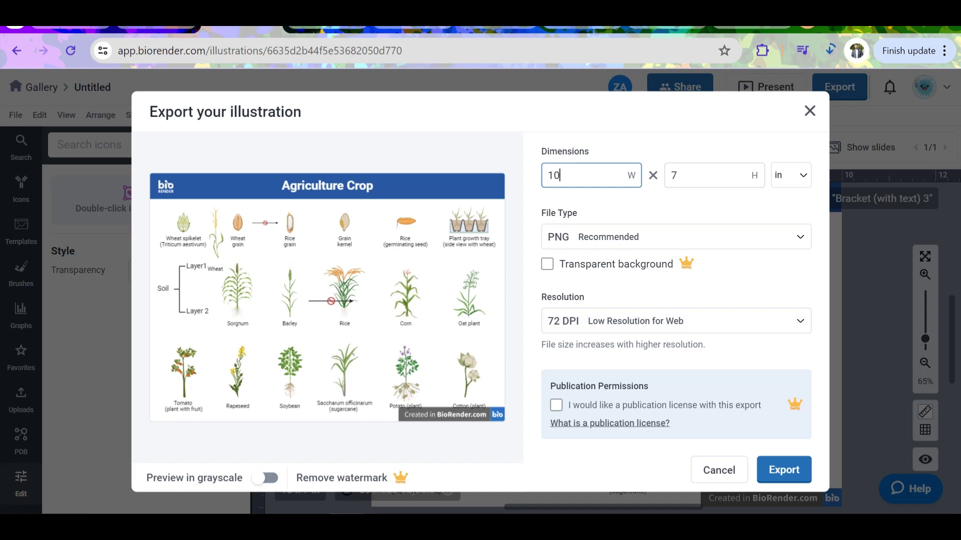
left_click(789, 175)
left_click(789, 206)
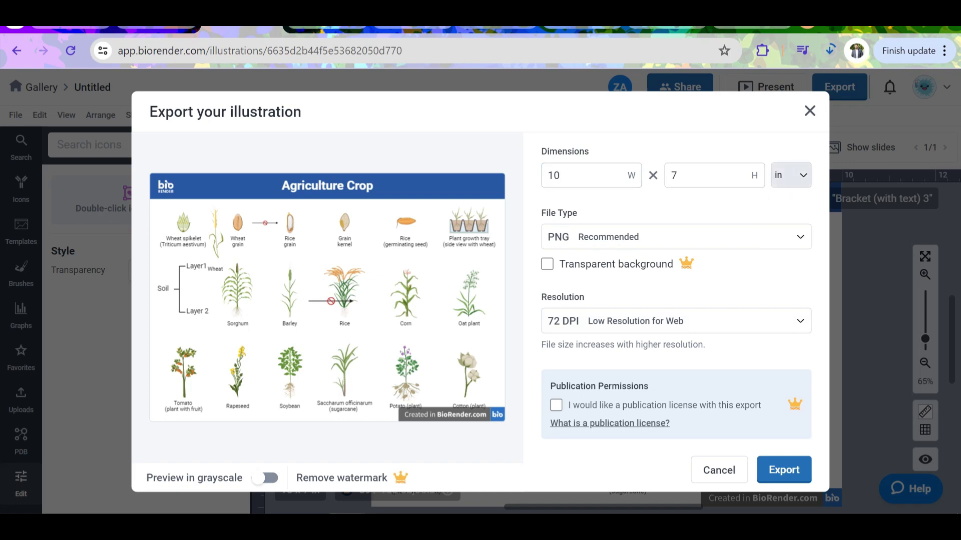
Check the grayscale preview, then export the figure as an image
left_click(266, 478)
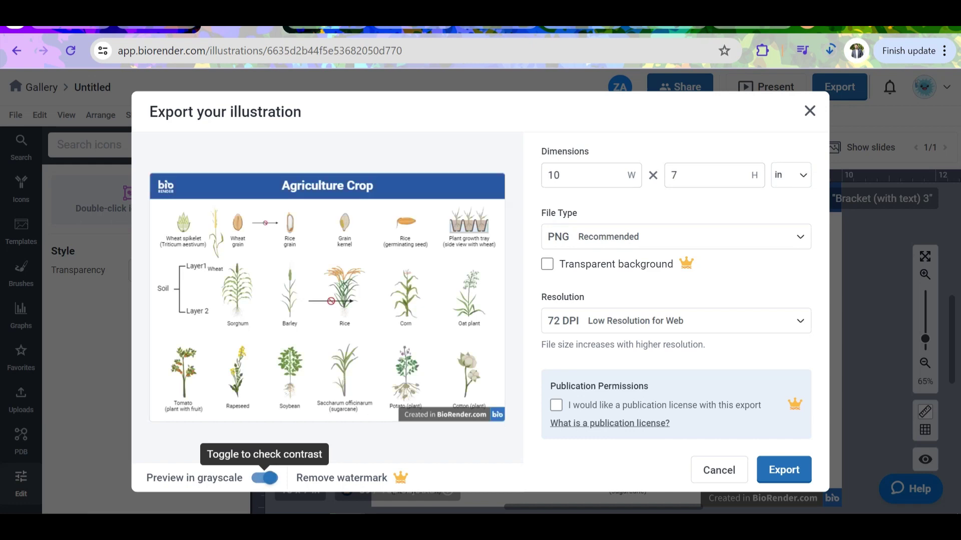
left_click(265, 478)
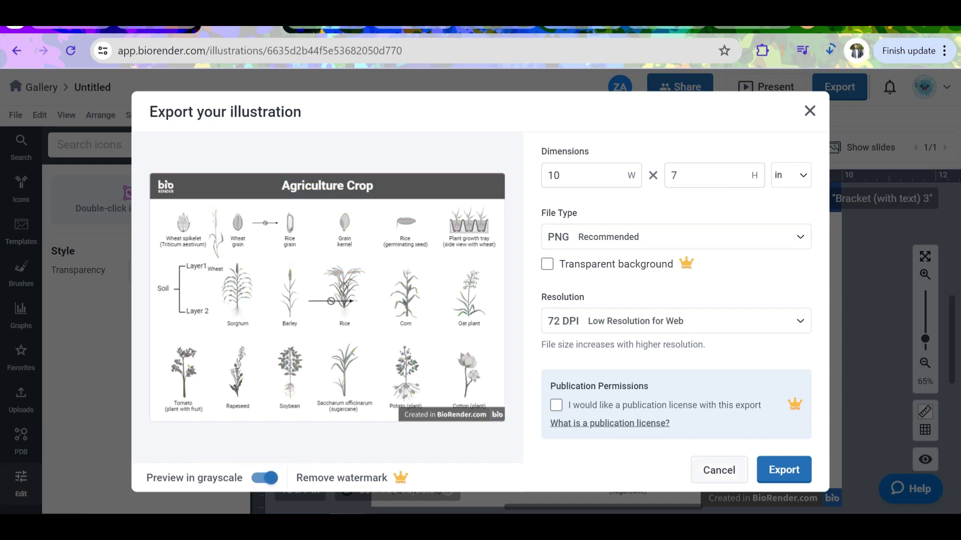
left_click(784, 469)
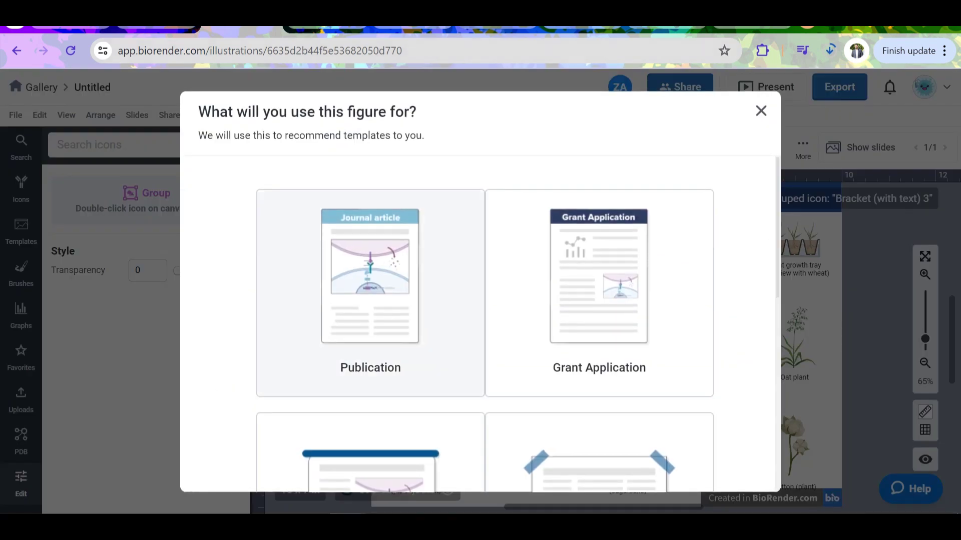
scroll(485, 338, "down", 3)
scroll(485, 338, "down", 2)
scroll(485, 338, "up", 5)
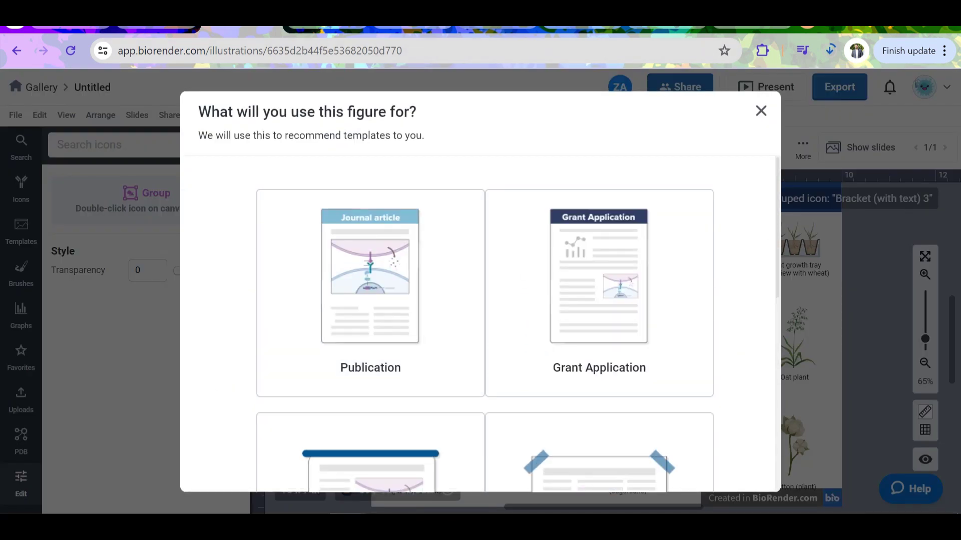
scroll(599, 300, "down", 1)
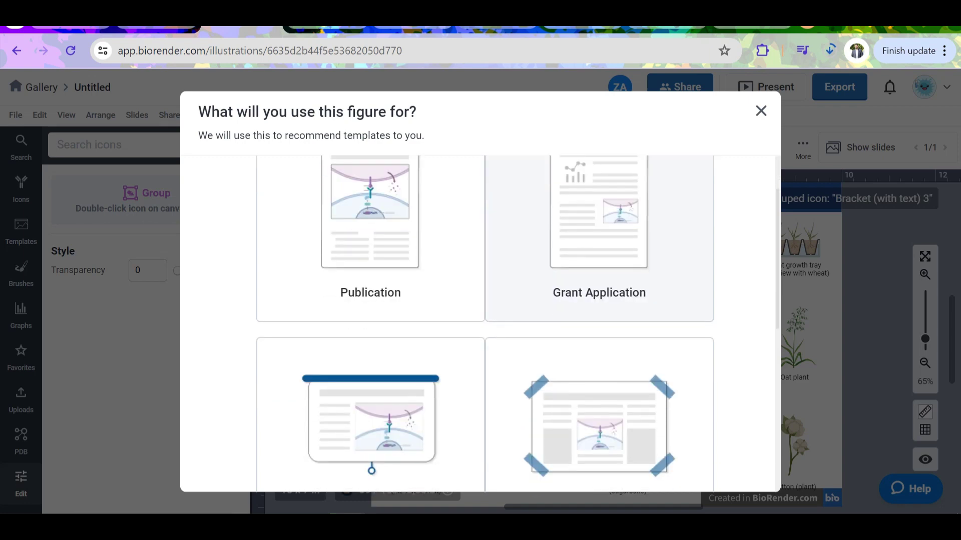
scroll(598, 300, "down", 3)
scroll(598, 301, "up", 5)
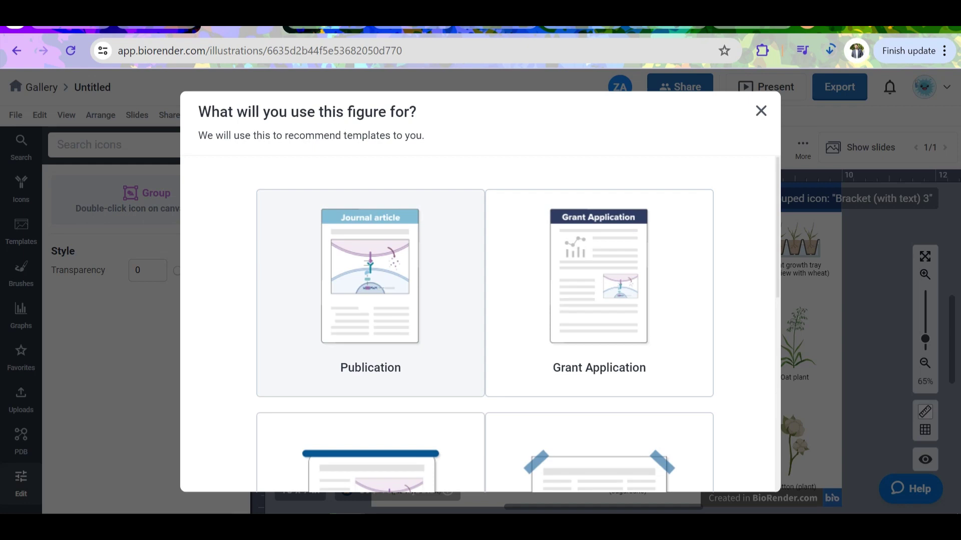
Choose Publication as the figure's intended use and submit the survey
left_click(370, 293)
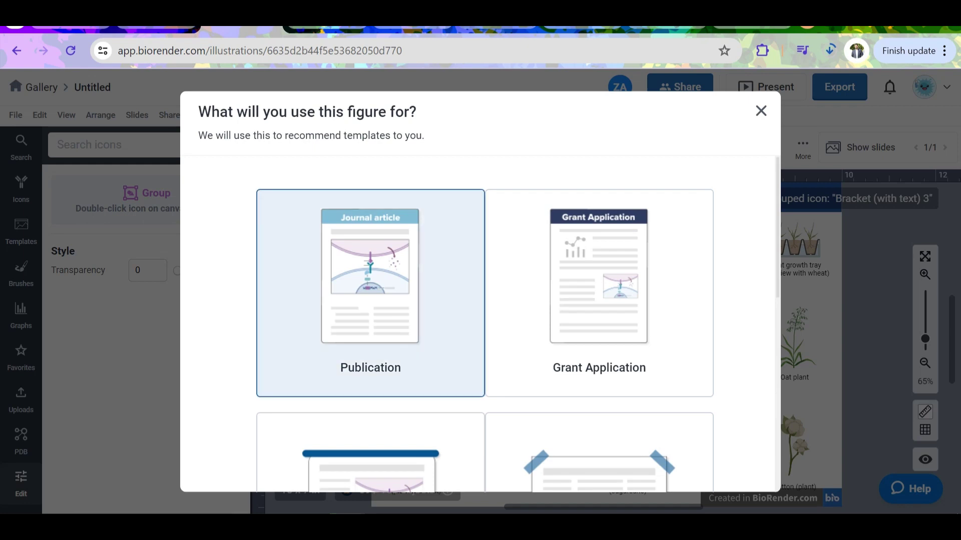
scroll(485, 331, "down", 5)
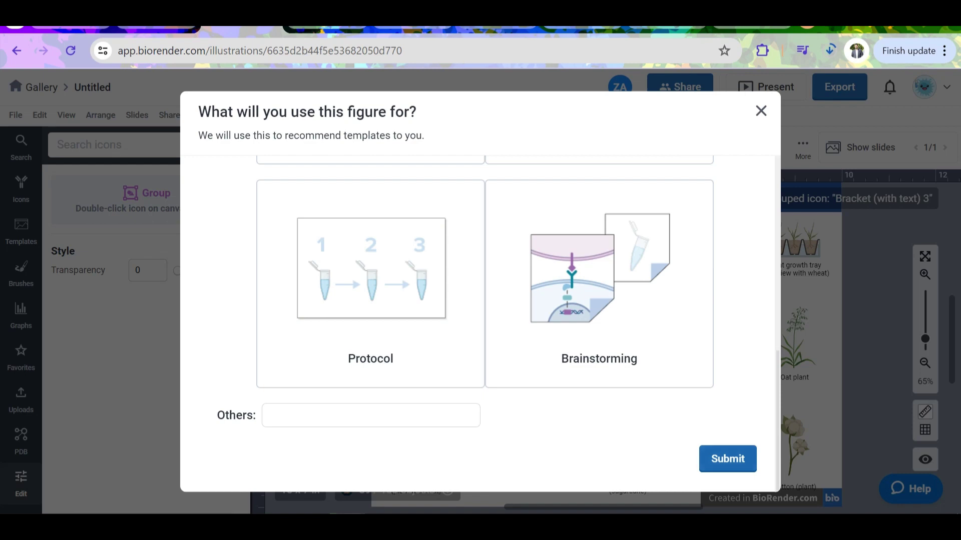
left_click(729, 457)
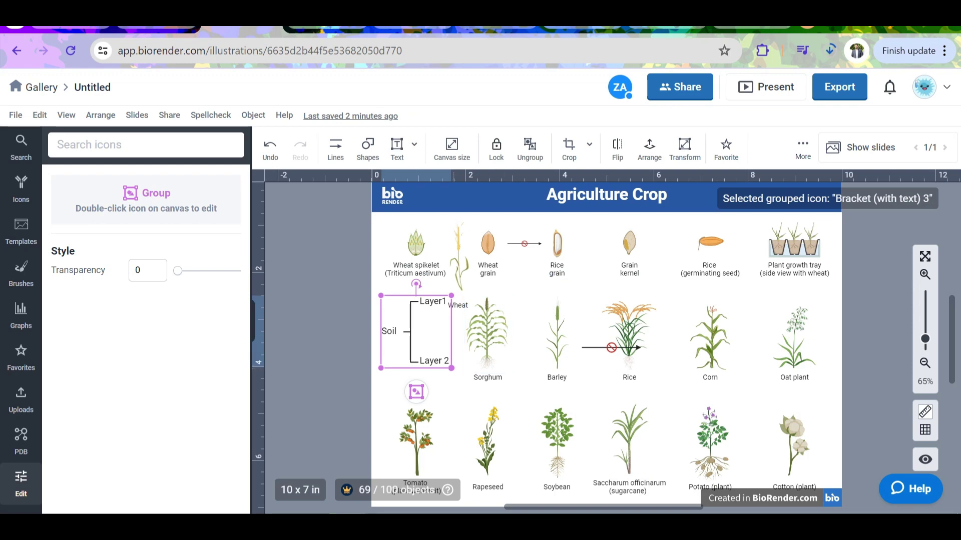
Shrink the Soil/Layer1/Layer 2 bracket group from its bottom-right corner
left_click_drag(452, 368, 434, 350)
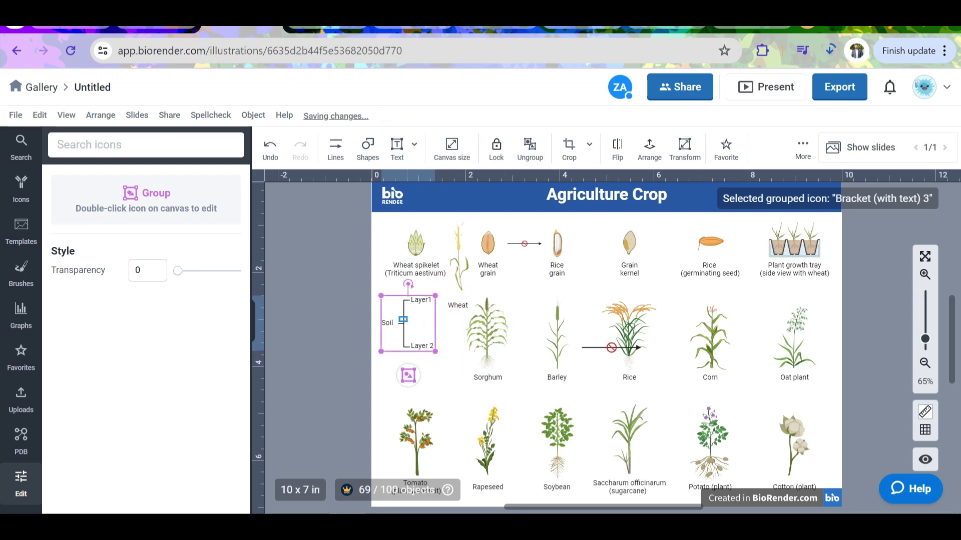